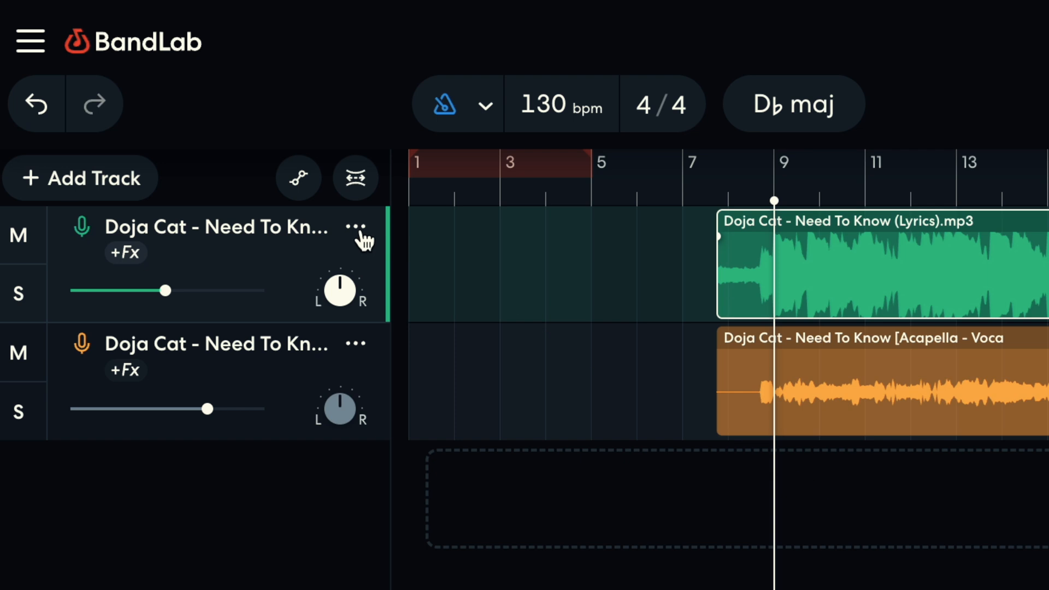
Create an empty MIDI region at bar 9 on the Instrument track below the acapella.
left_click(357, 228)
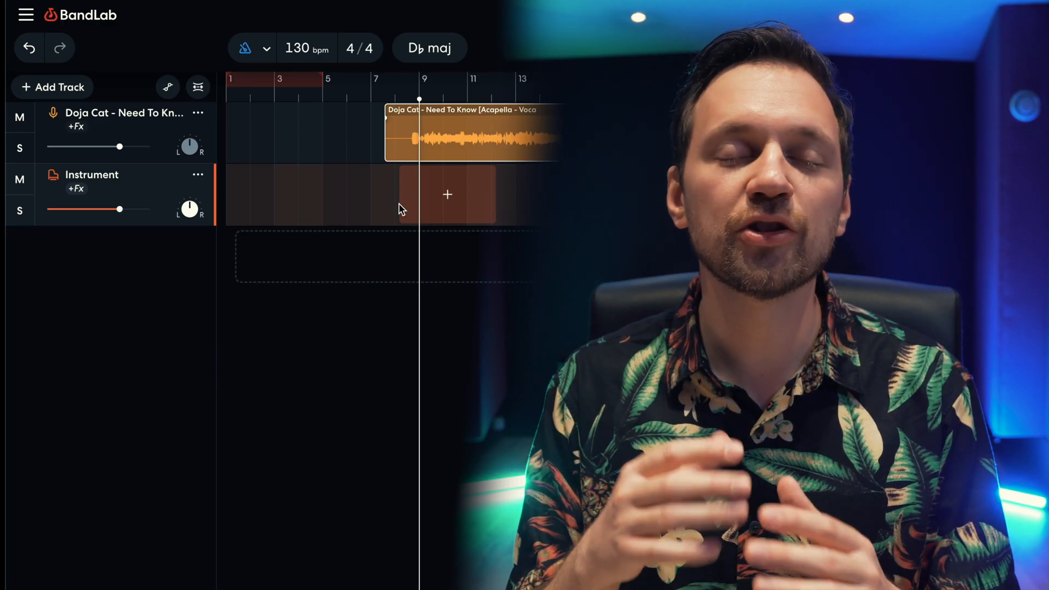
right_click(409, 206)
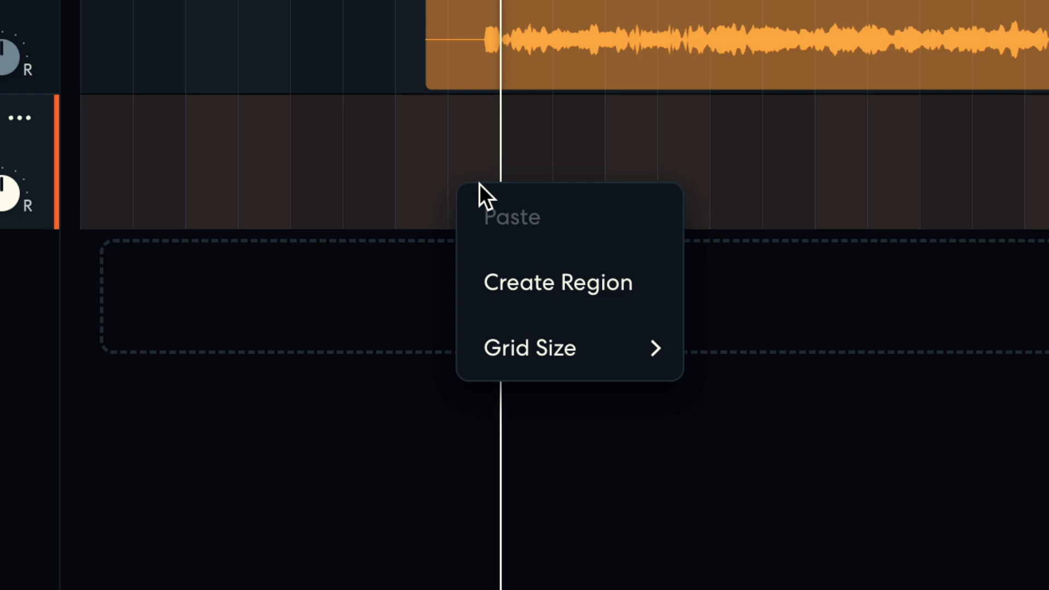
left_click(429, 248)
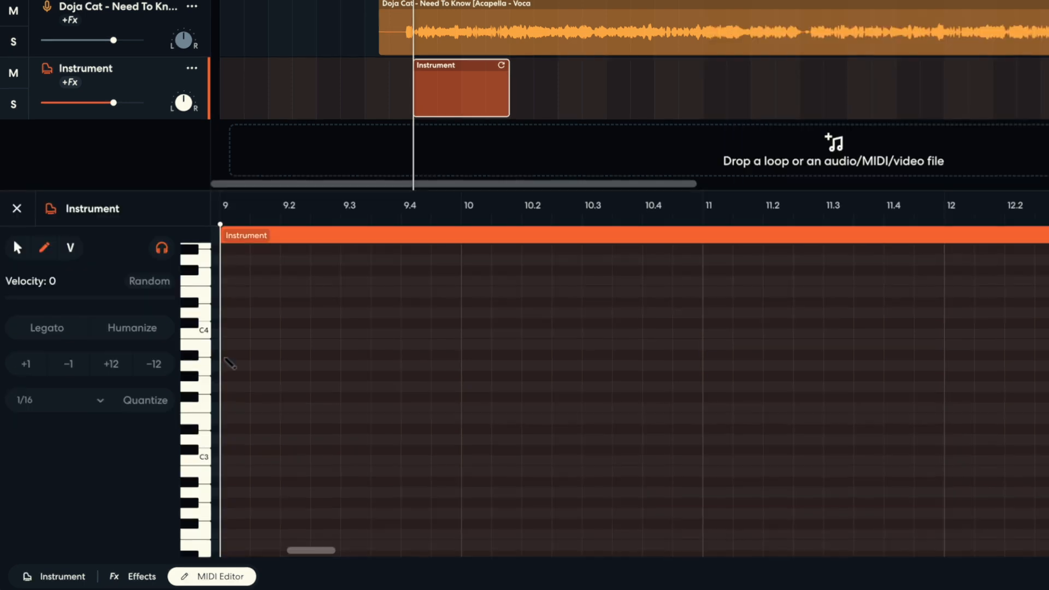
Draw two two-bar chords in the MIDI region: A#3, C#4 and F4 at bar 9, and B3, D#4 and F#4 at bar 11.
left_click(225, 358)
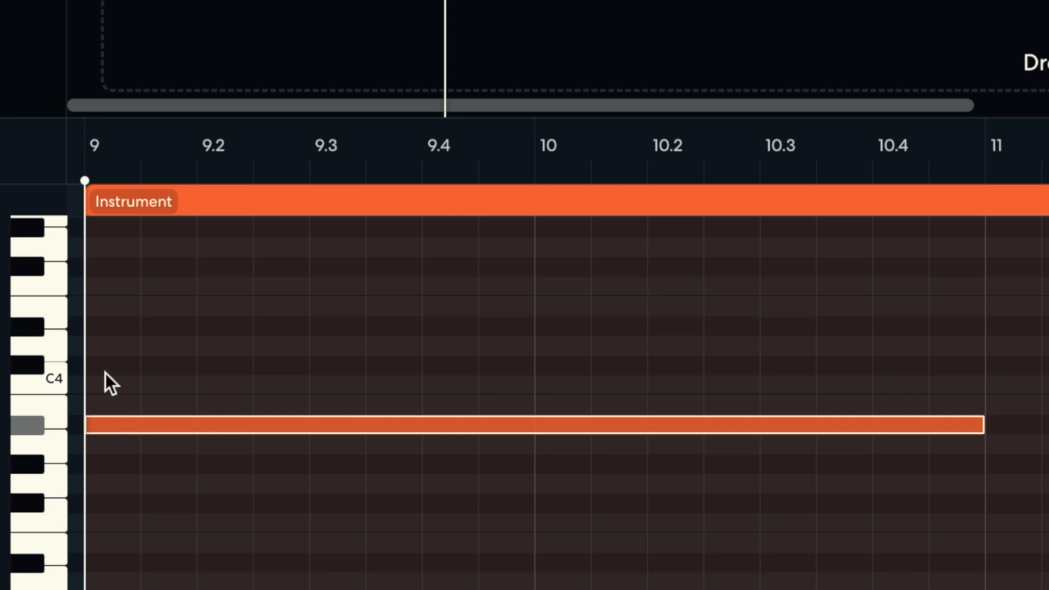
left_click(106, 368)
left_click(123, 286)
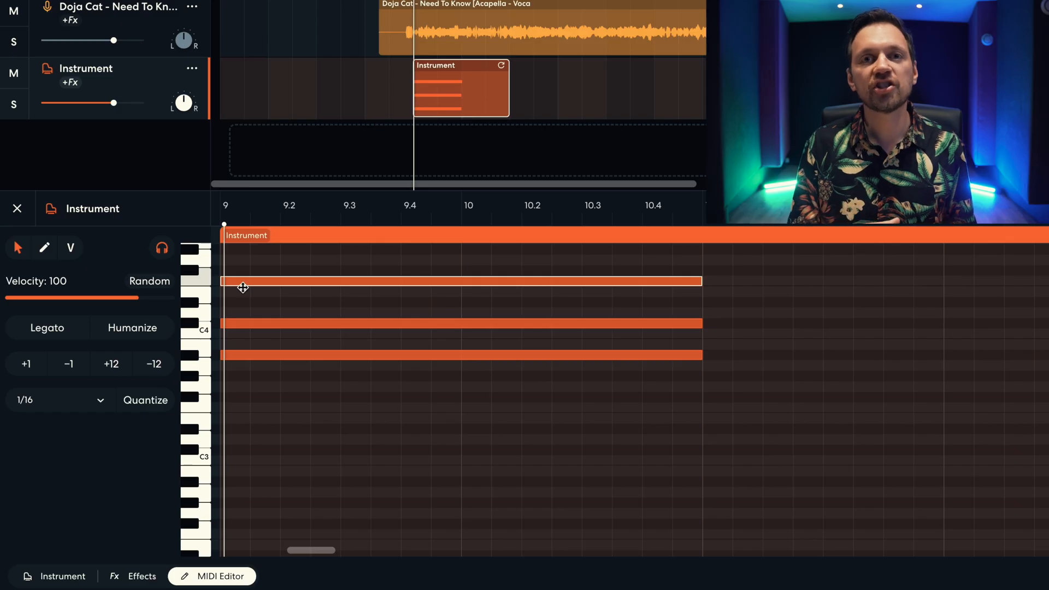
left_click(707, 344)
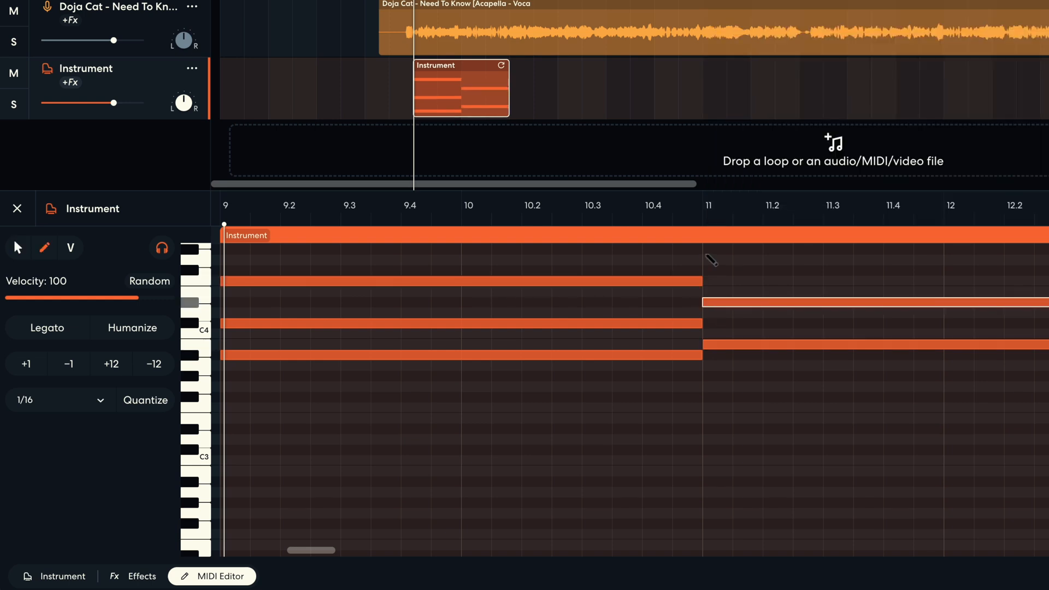
left_click(708, 270)
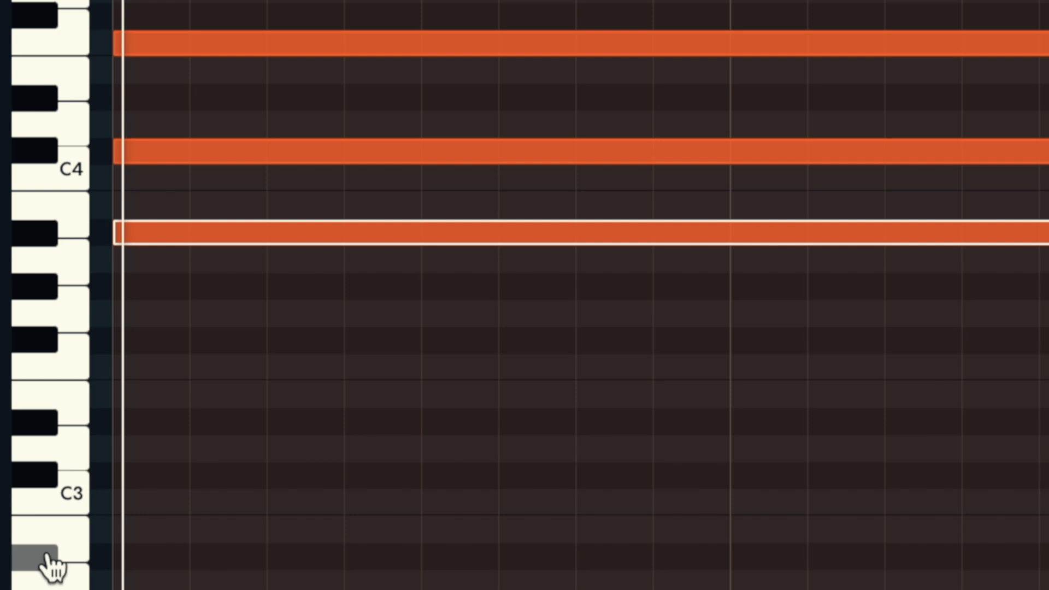
Add two-bar bass root notes under the chords, A#2 at bar 9 and B2 at bar 11.
left_click(163, 556)
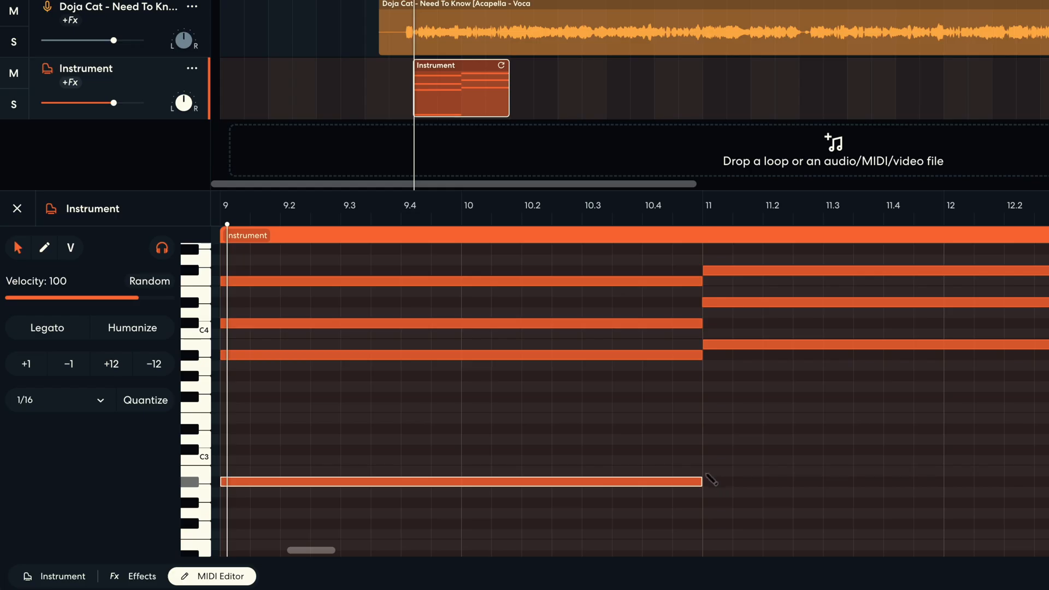
left_click_drag(706, 481, 706, 471)
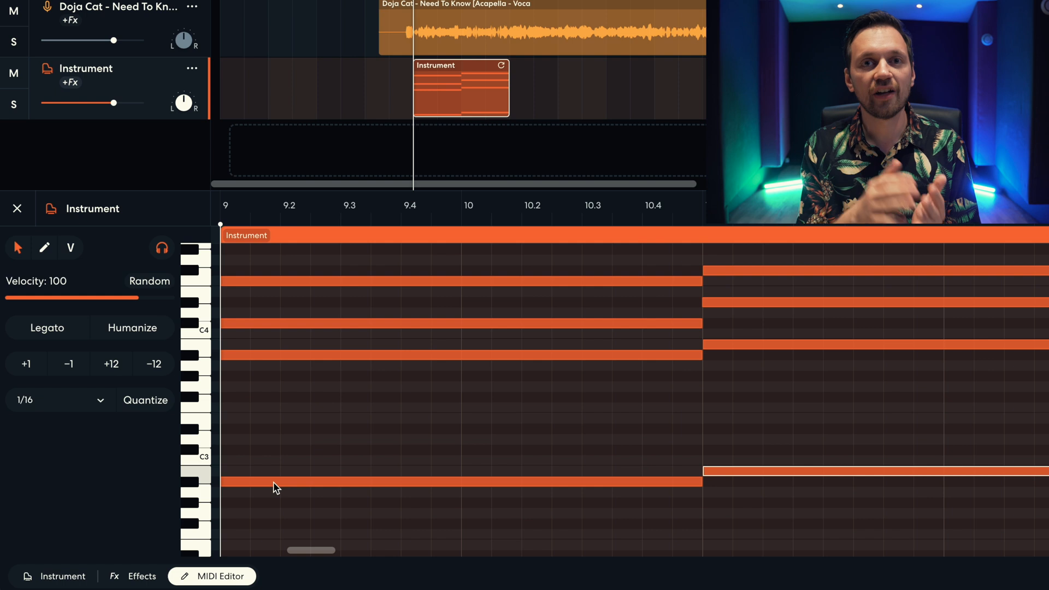
left_click(273, 482)
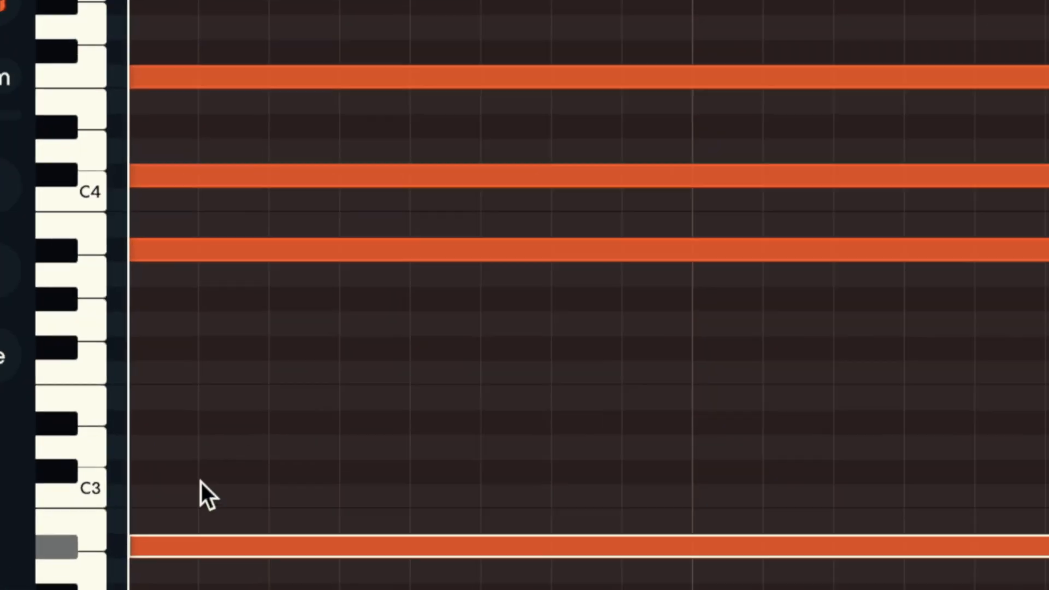
Fill out the lower voices with an F3 note at bar 9 and B2 and F#3 notes at bar 11.
left_click(134, 418)
left_click_drag(175, 428, 160, 387)
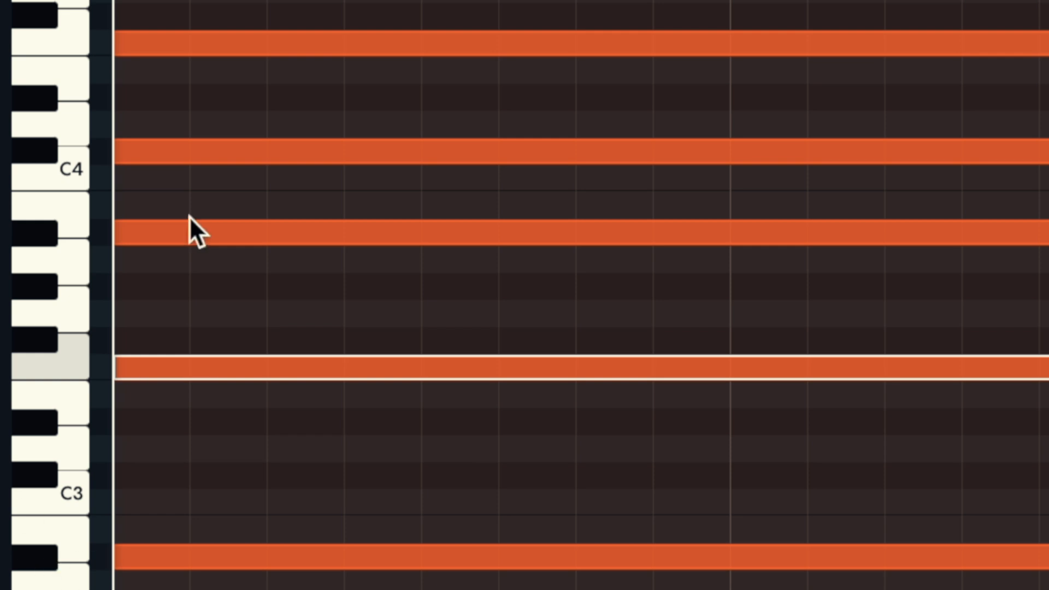
key("space")
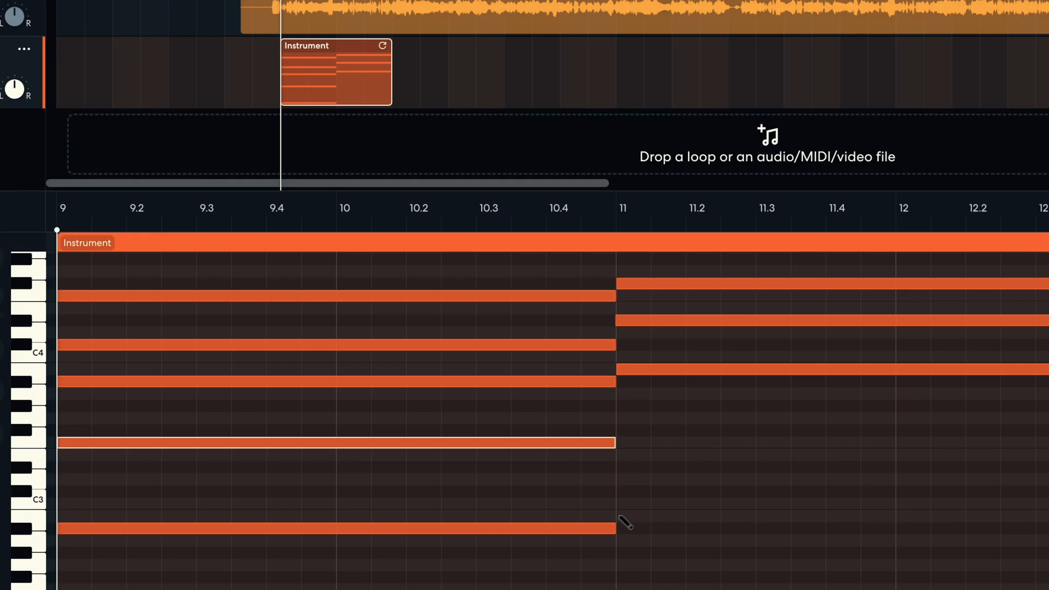
left_click(623, 516)
left_click_drag(620, 426, 620, 426)
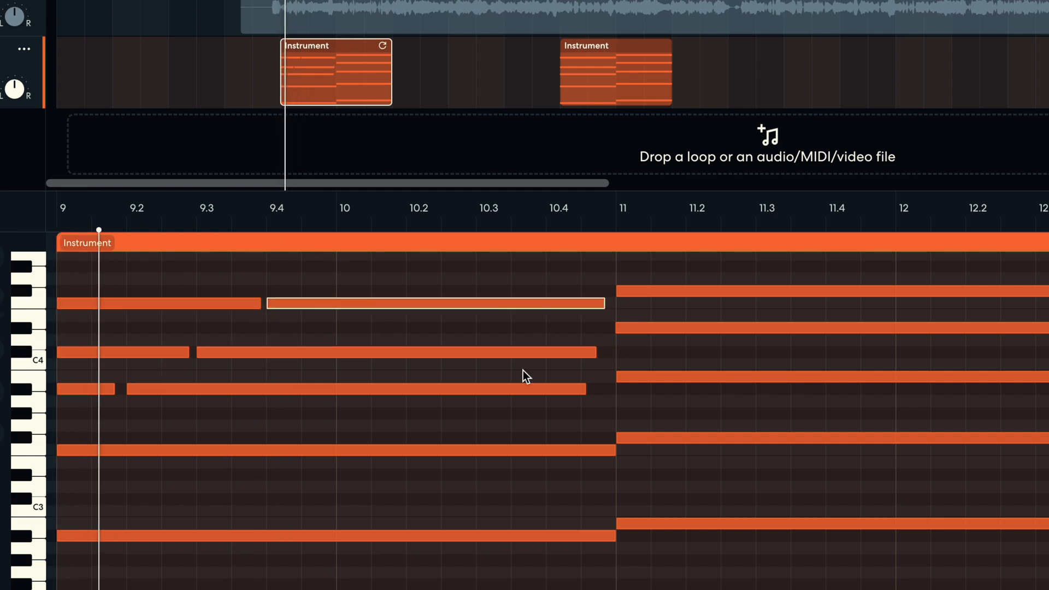
scroll(574, 378, "up", 1)
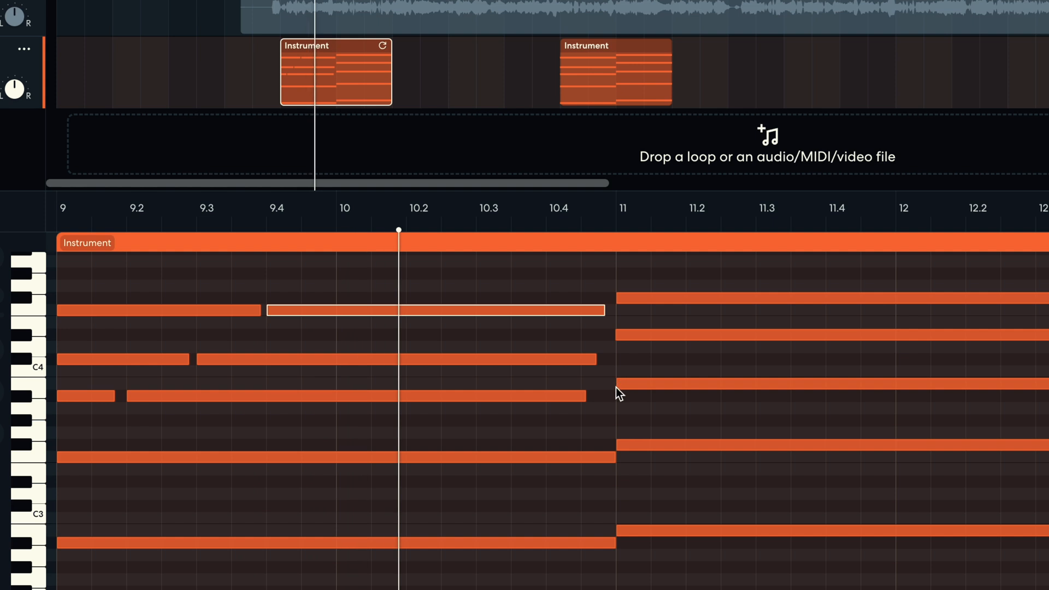
scroll(604, 395, "right", 5)
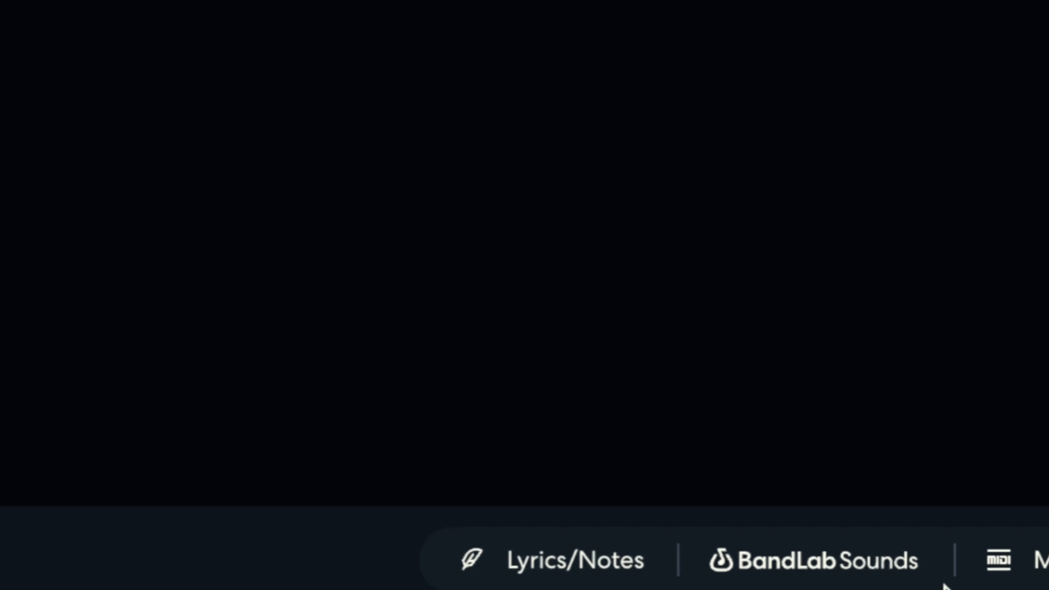
Open BandLab Sounds and filter the Function Loops: Kingz Drill & Trap pack to Beats.
left_click(836, 568)
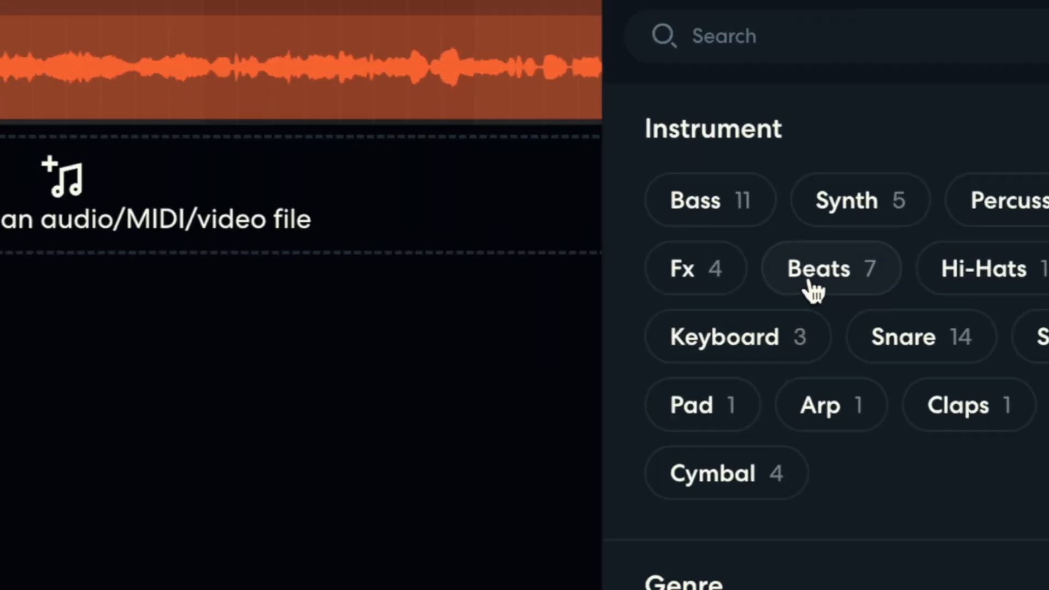
left_click(847, 280)
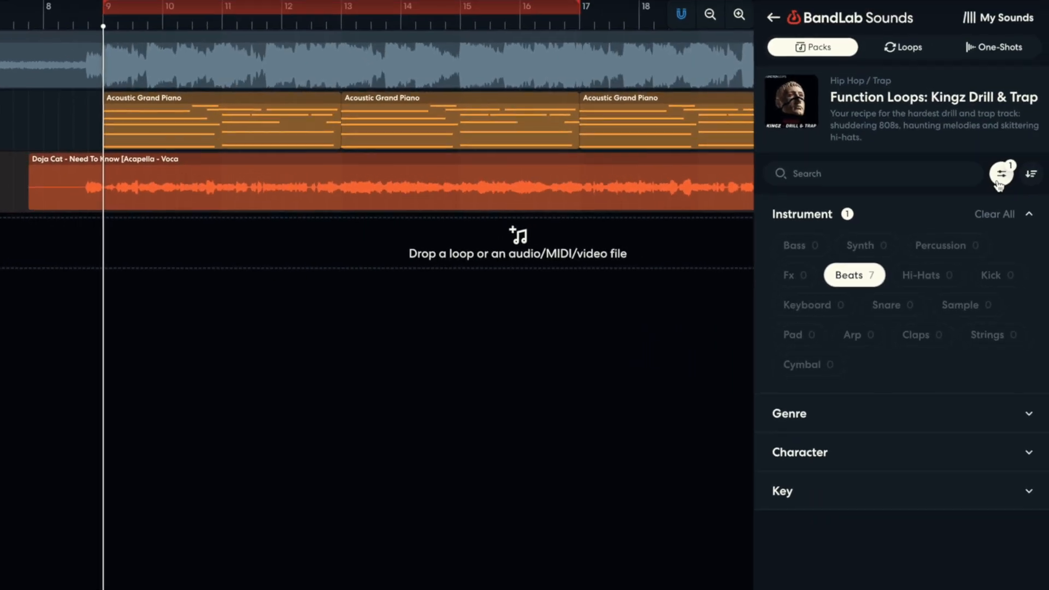
left_click(1009, 173)
Preview the Full Drums loops, place FL_DV_KIT03_144_Full Drums at bar 9 on a new track, and play the result.
left_click(772, 277)
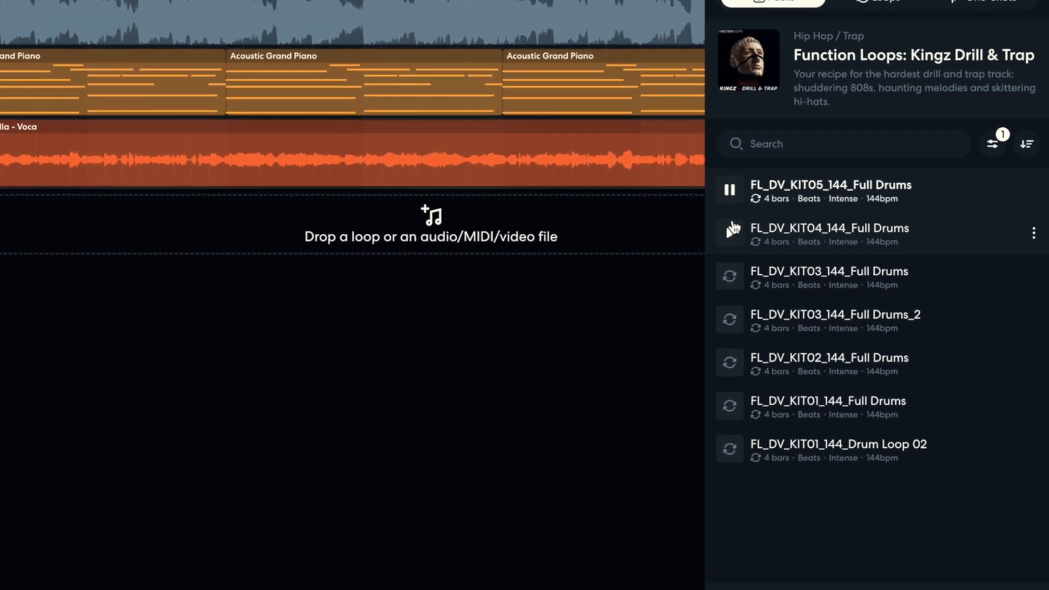
left_click(765, 243)
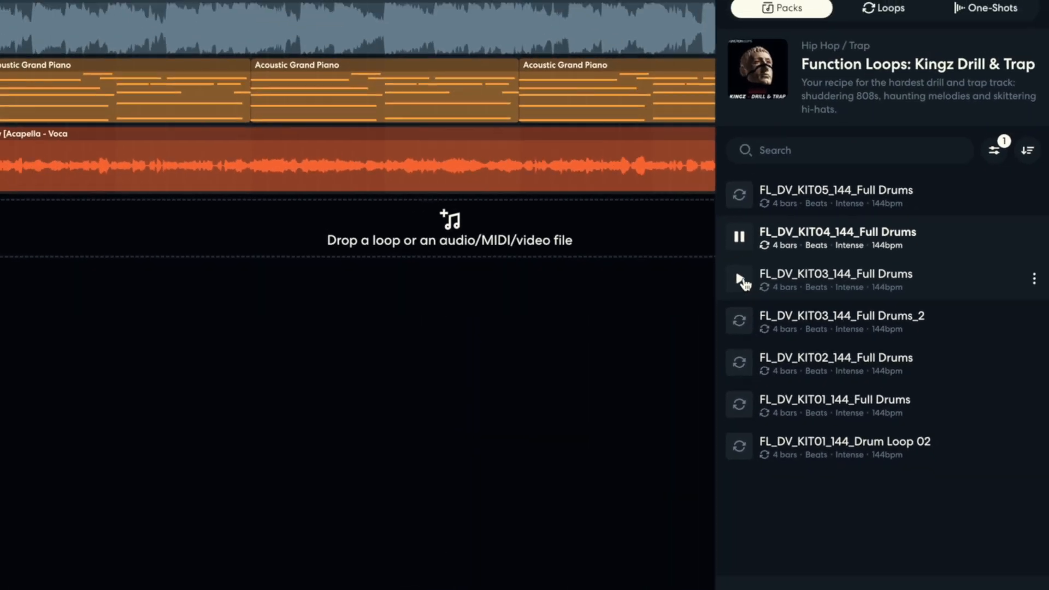
left_click(628, 250)
left_click_drag(502, 335, 23, 246)
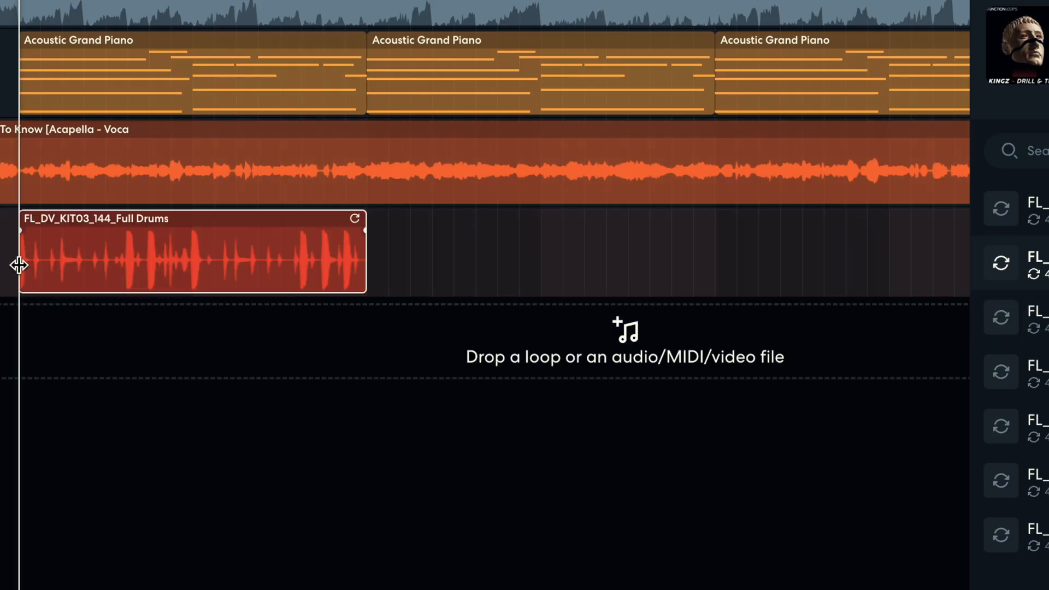
key("space")
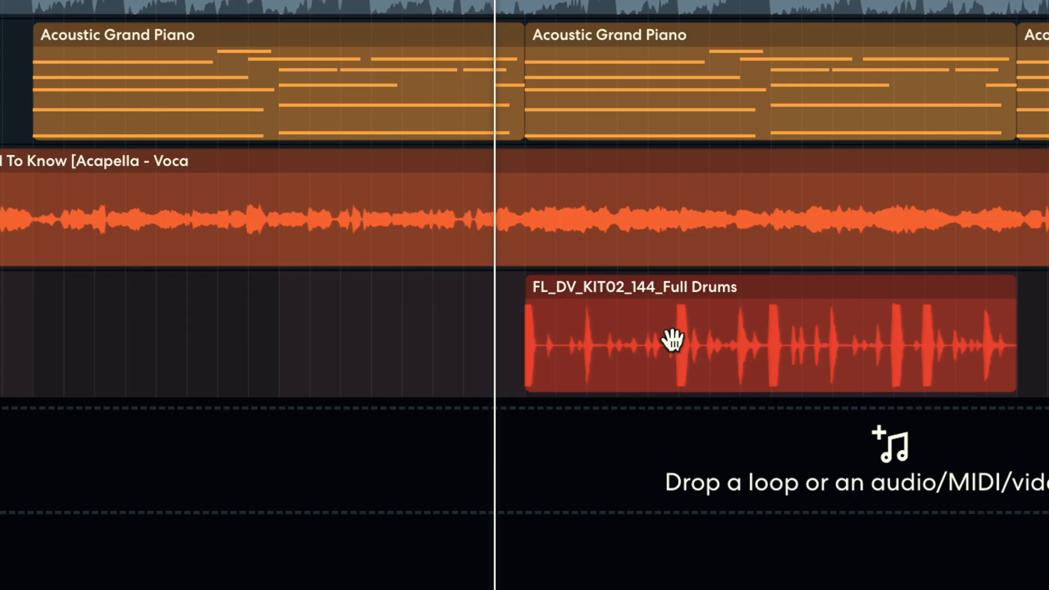
Place the FL_DV_KIT02_144_Full Drums region at bar 9 on the drum track.
left_click_drag(528, 316, 296, 316)
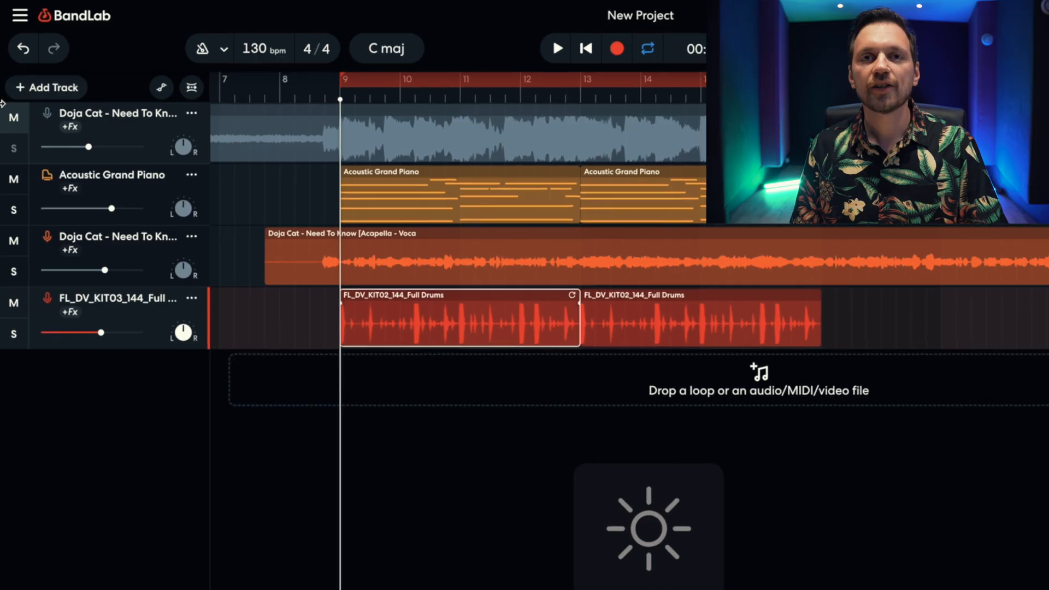
Add a virtual instrument track and set its instrument to 808 Saturated Bass.
left_click(40, 89)
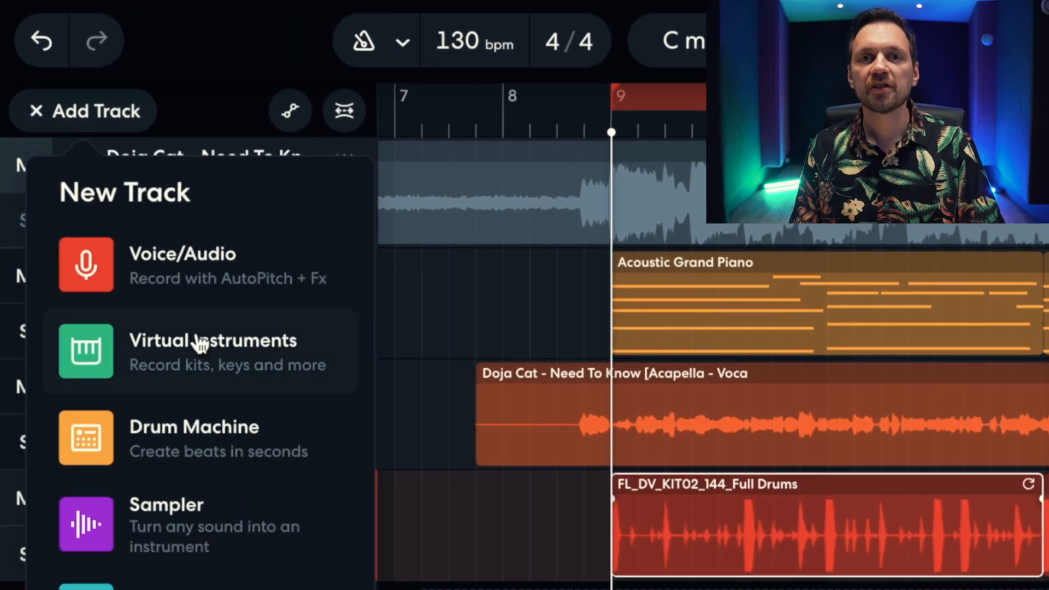
left_click(202, 348)
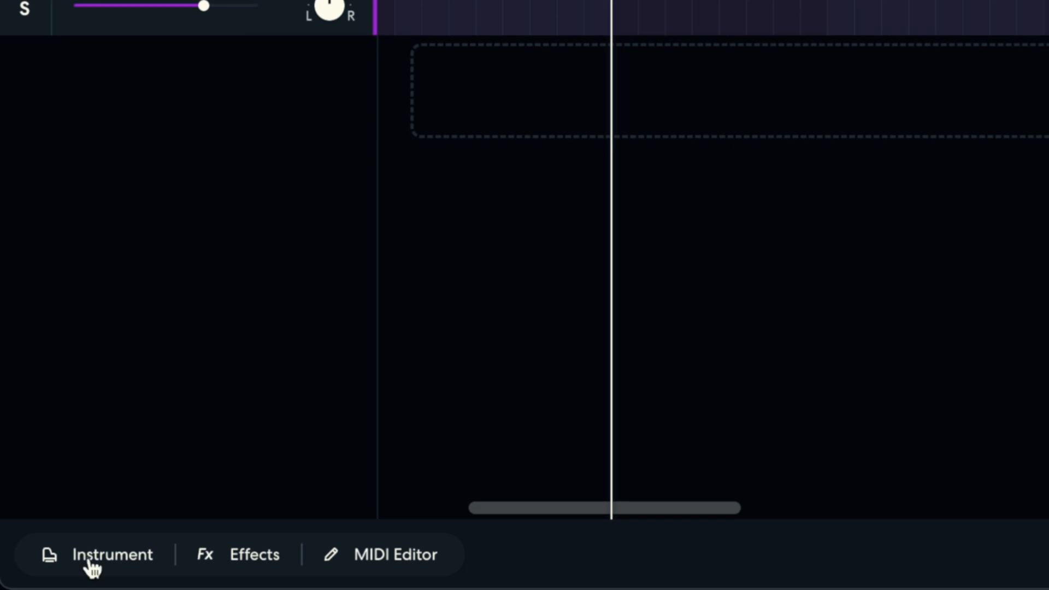
left_click(90, 563)
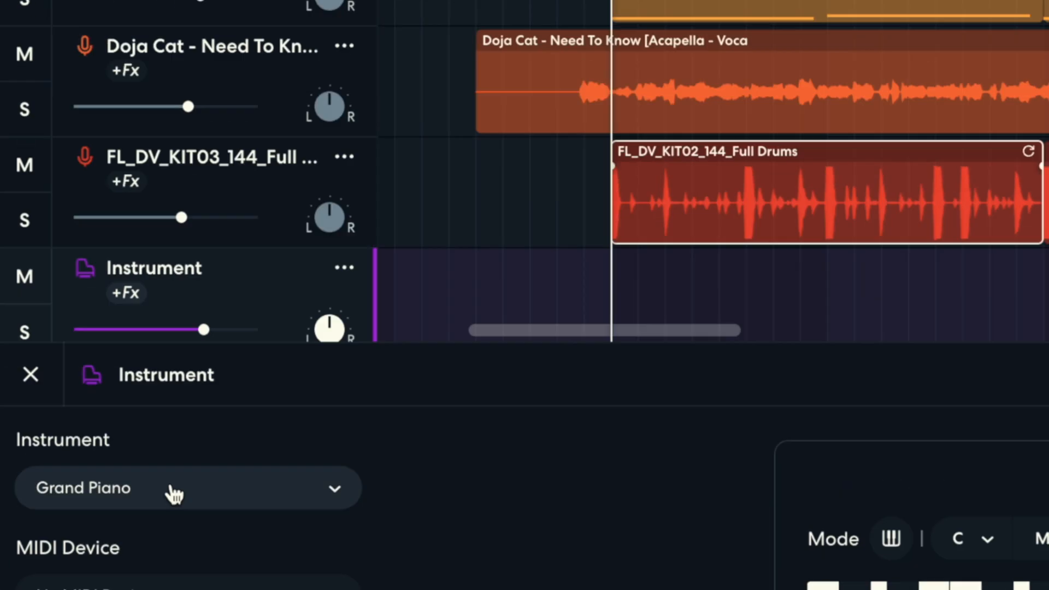
left_click(172, 165)
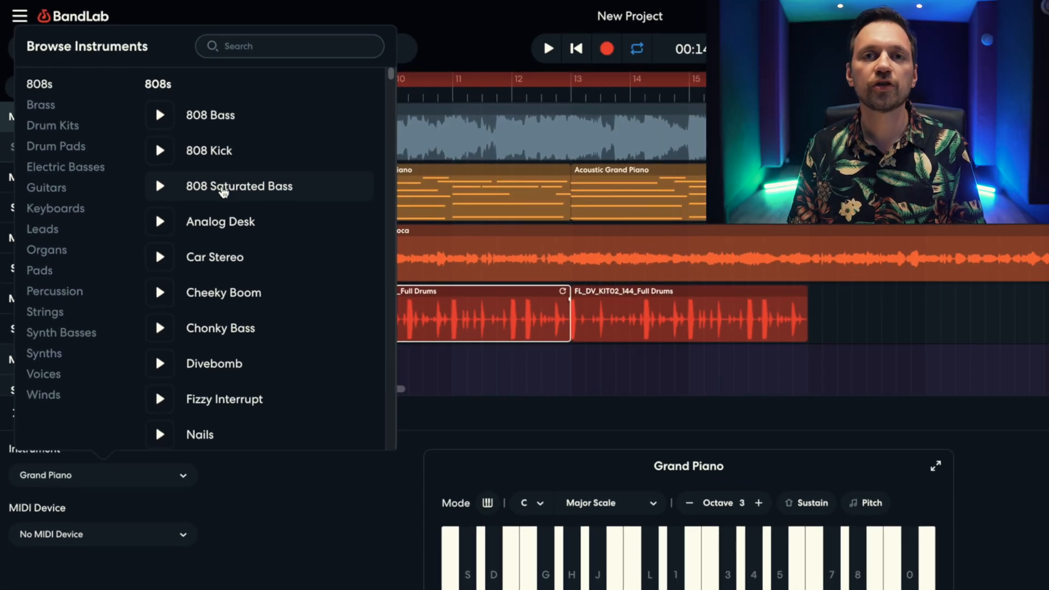
left_click(223, 188)
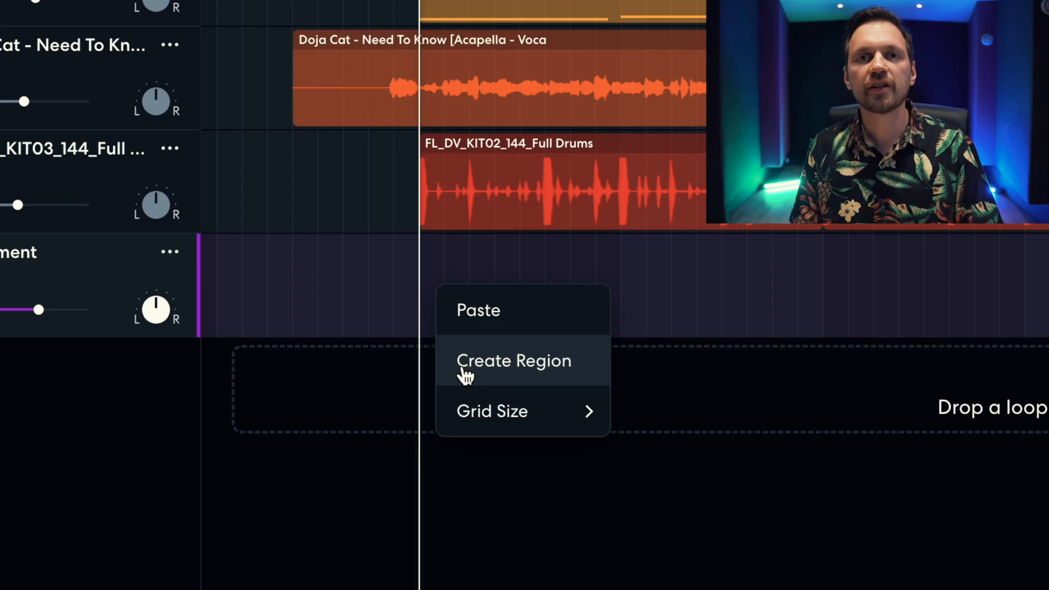
Create a MIDI region at bar 9 on the 808 bass track and draw an A#1 note near its start.
left_click(465, 362)
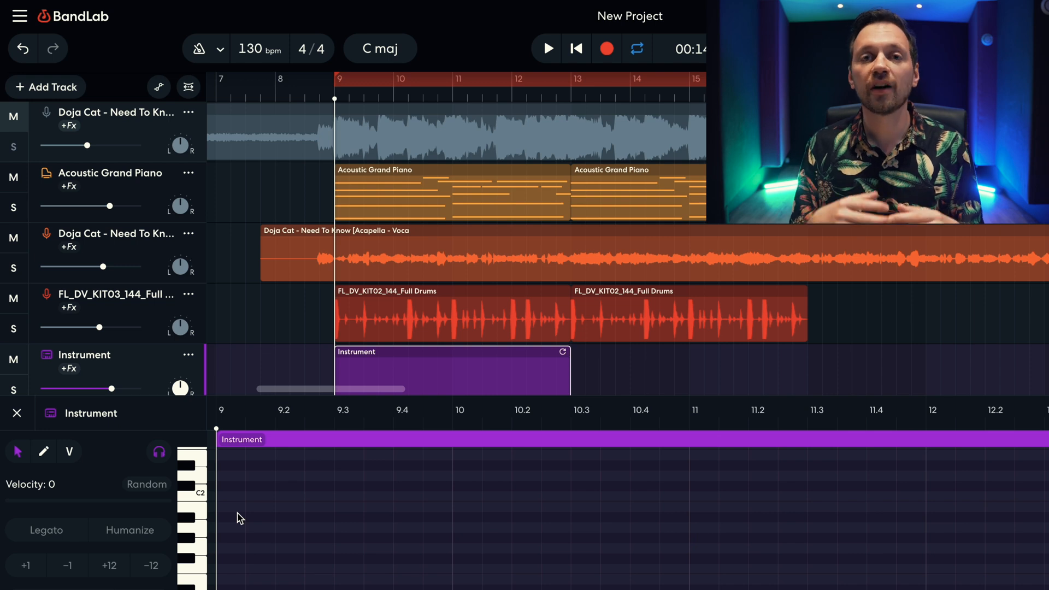
double_click(223, 522)
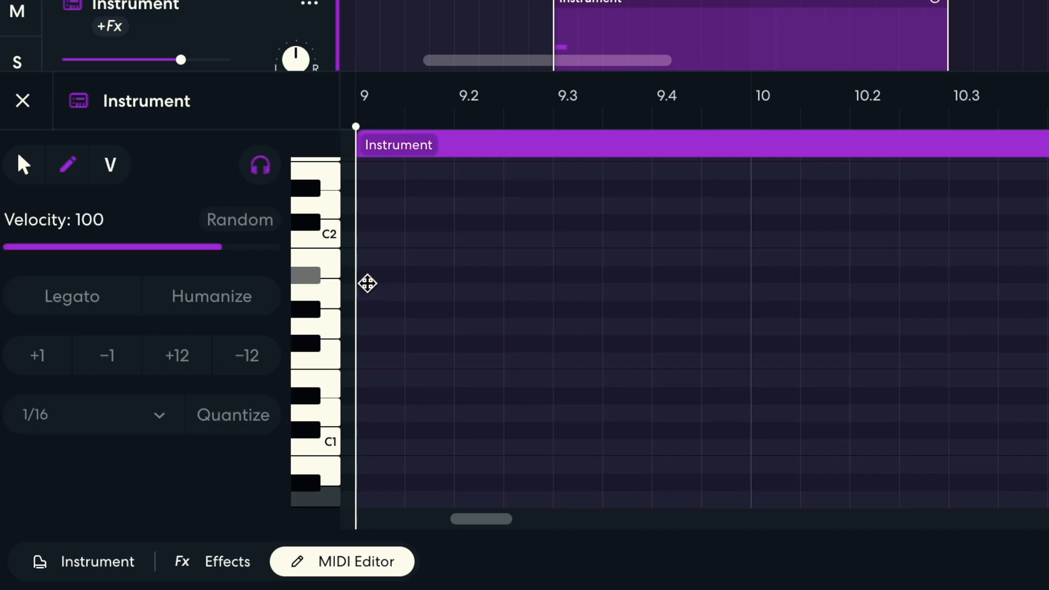
left_click(367, 281)
key("1")
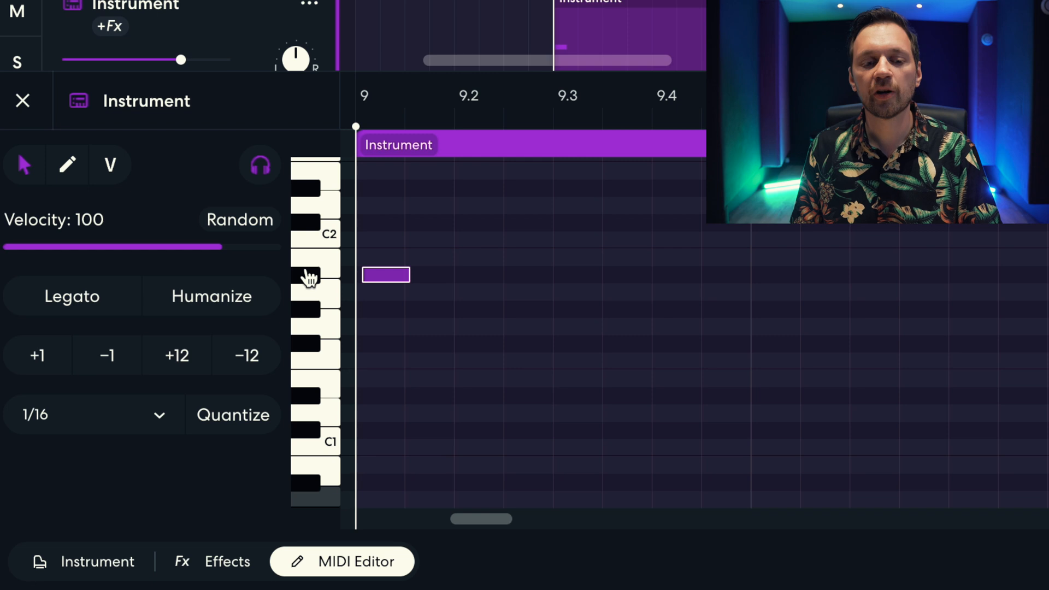
Audition the A#1 and B1 keys, then align the A#1 note with bar 9 and lengthen it to about 1.7 beats.
left_click(309, 277)
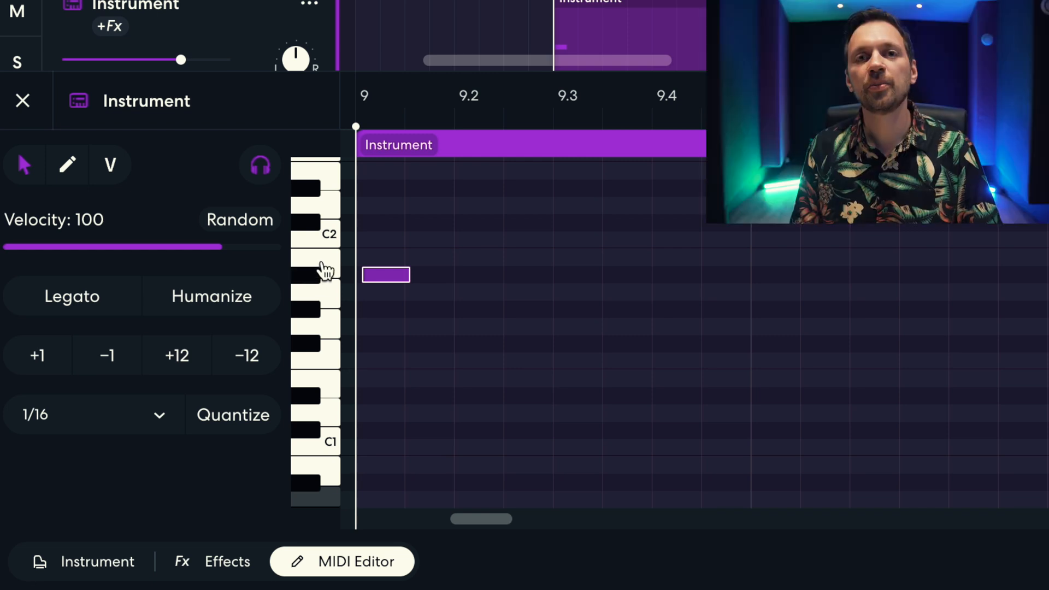
left_click(324, 263)
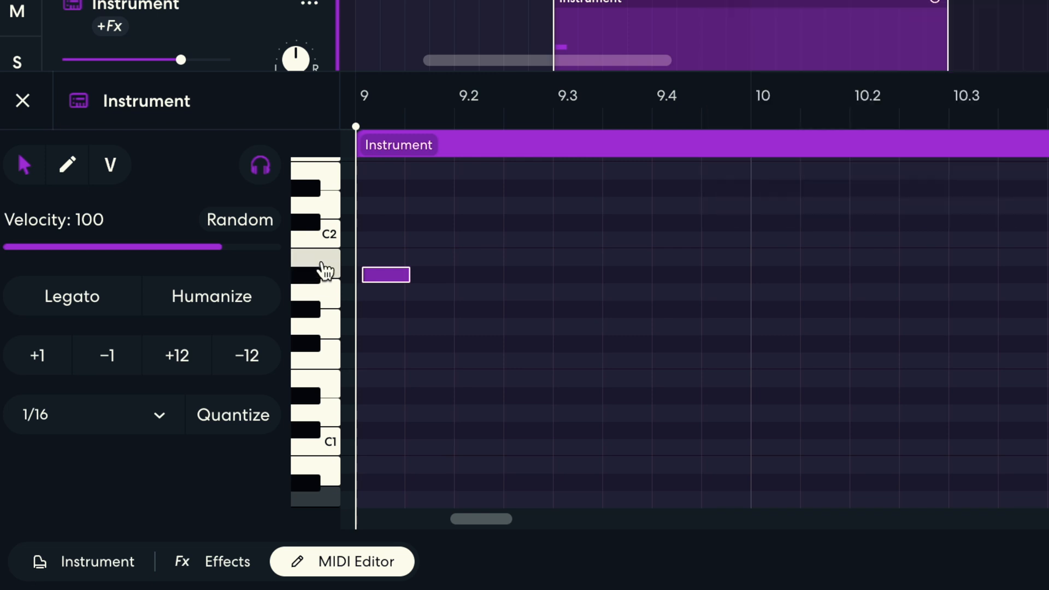
left_click(369, 272)
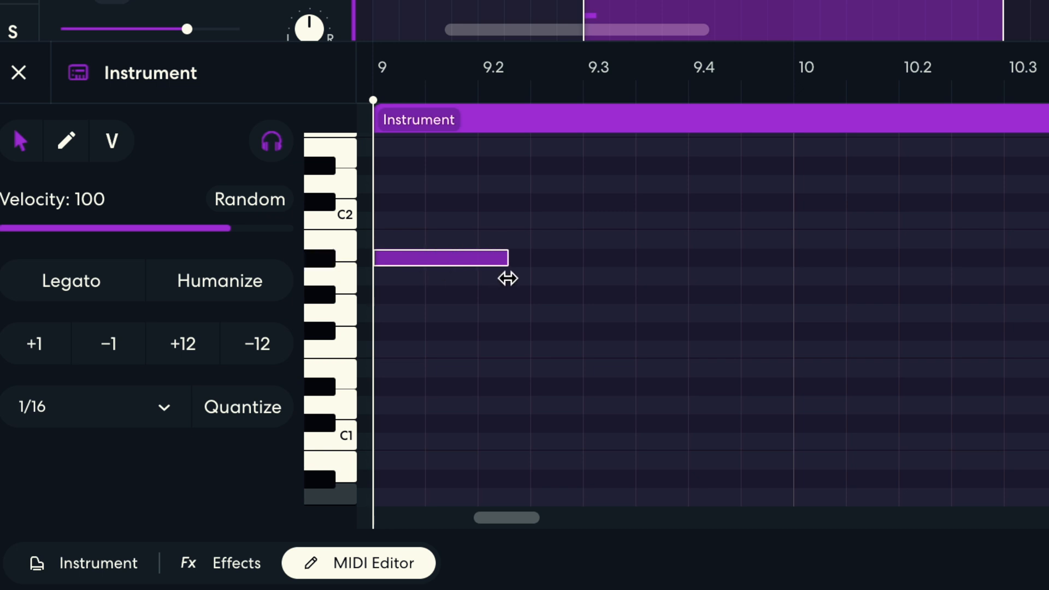
Add a second bass note in bar 10 and move it to A#1.
double_click(842, 224)
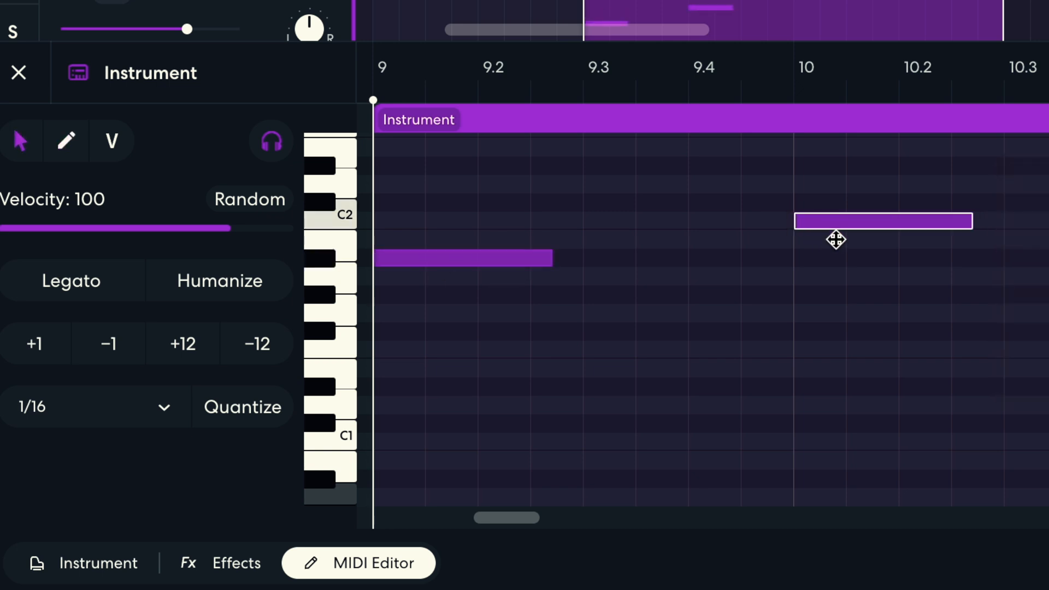
left_click_drag(835, 239, 836, 244)
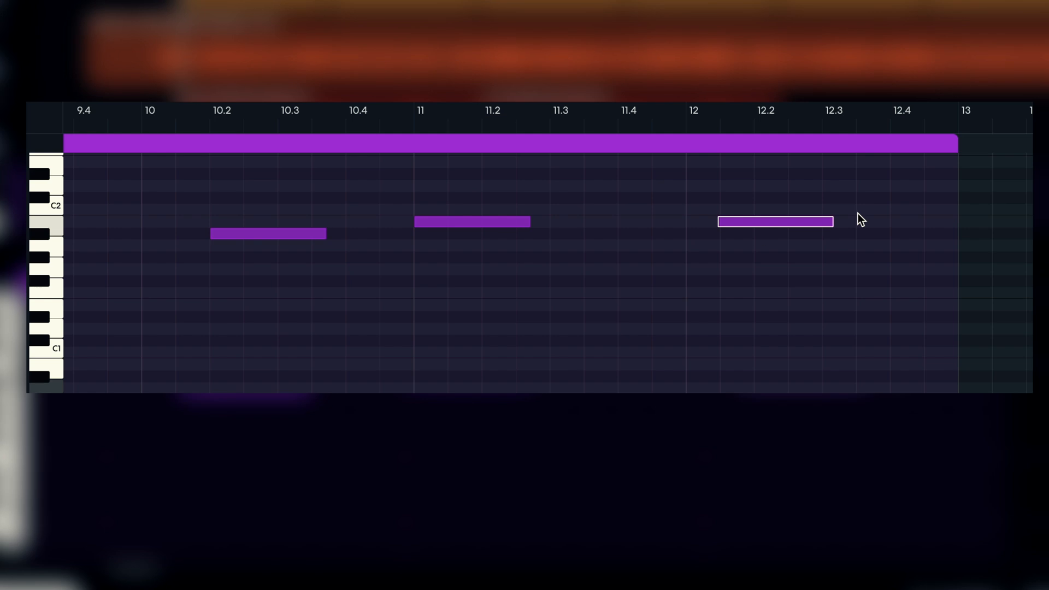
Add one more B1 bass note in bar 12, just after the existing note there.
left_click(858, 221)
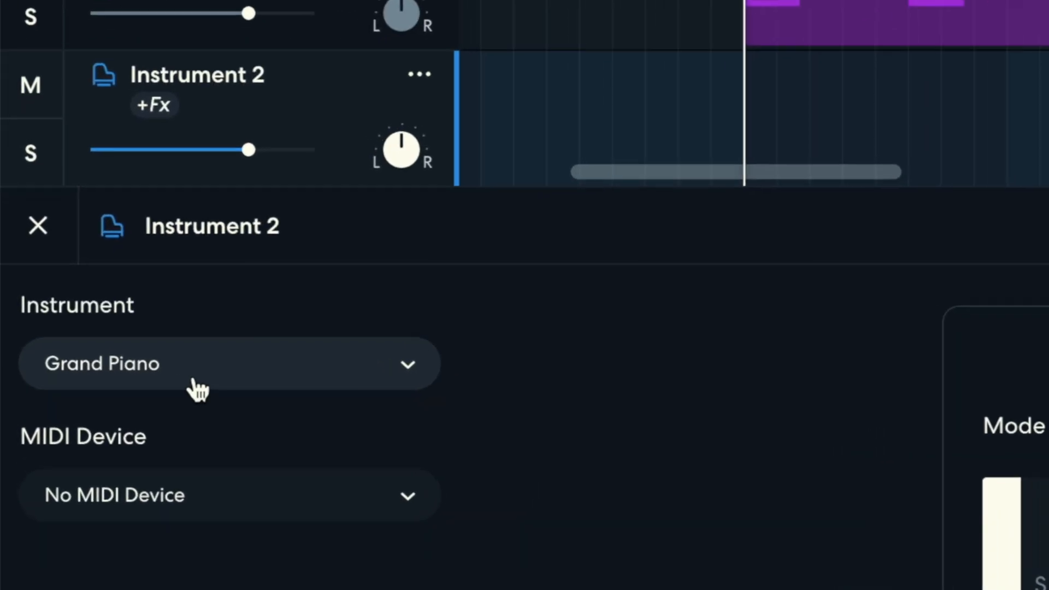
Set the Instrument 2 track's instrument to Retro Juno Pad from the Pads category.
left_click(116, 373)
left_click(56, 120)
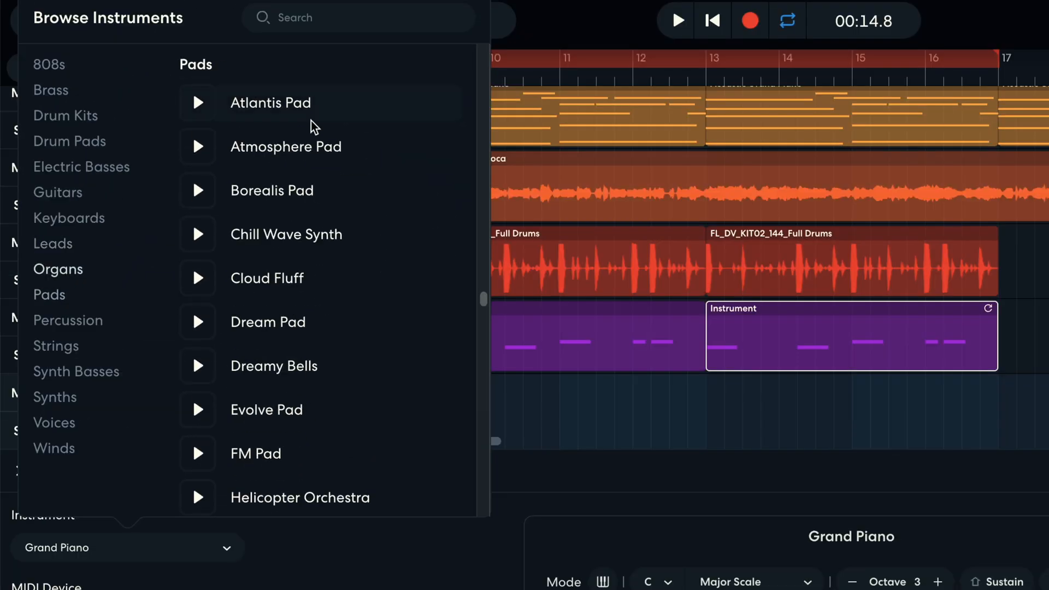
scroll(349, 355, "down", 3)
left_click(306, 471)
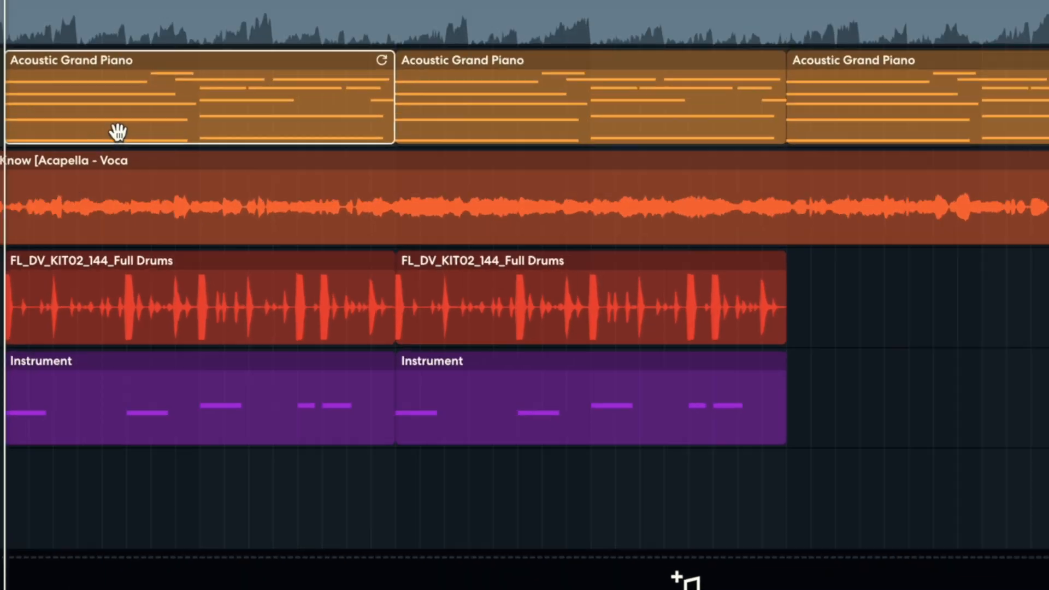
Copy the Acoustic Grand Piano regions at bars 9 and 13 onto the Instrument 2 track and play them back.
left_click_drag(343, 222, 339, 473)
left_click_drag(17, 453, 14, 533)
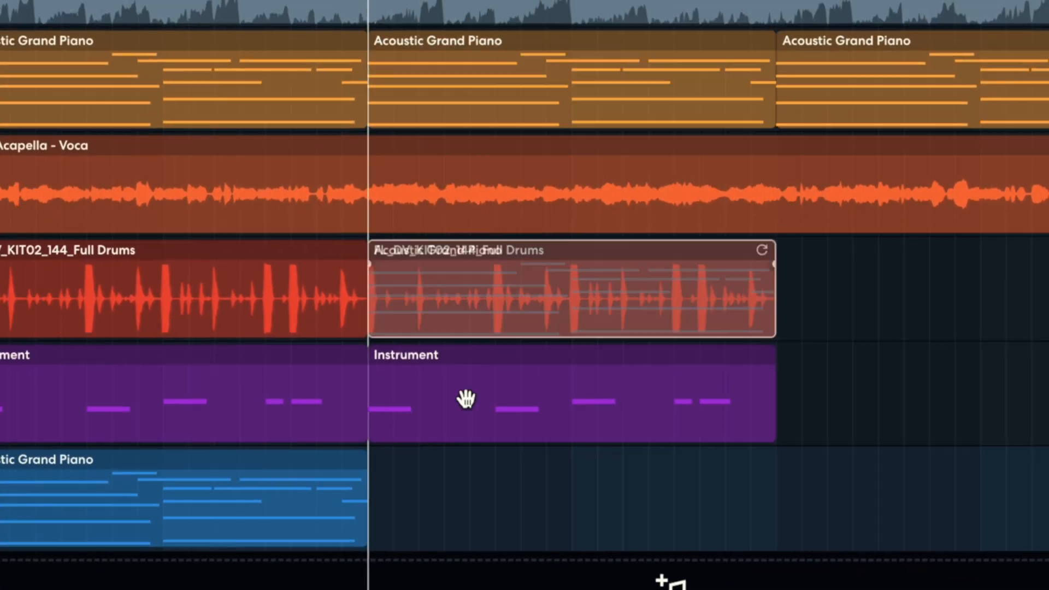
left_click_drag(428, 395, 426, 526)
key("space")
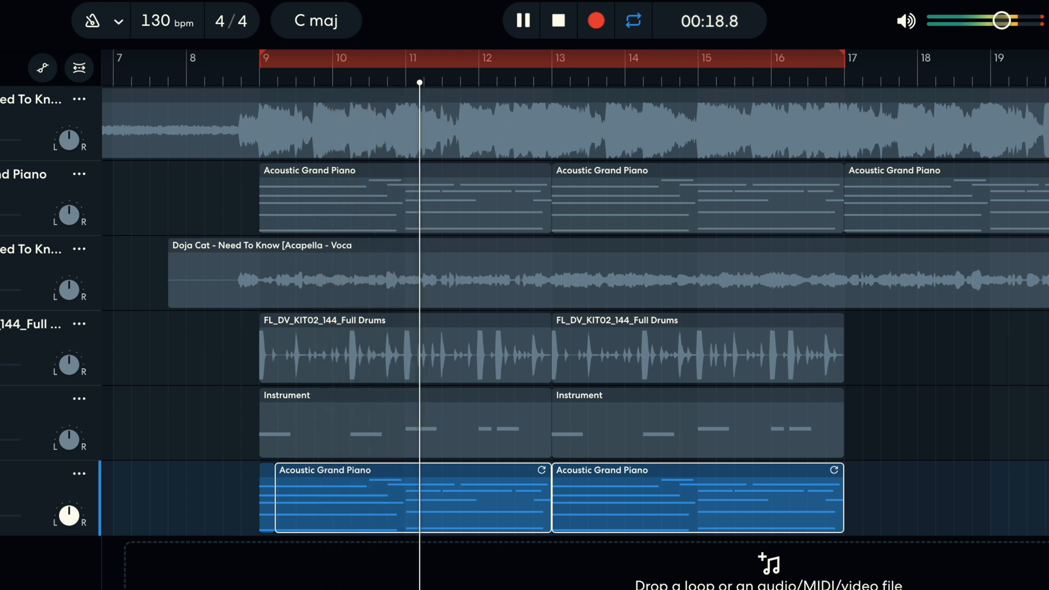
left_click(981, 493)
key("space")
Open the pad region at bar 9 for note editing and lengthen the first chord's short notes to end in beat 10.4.
double_click(463, 497)
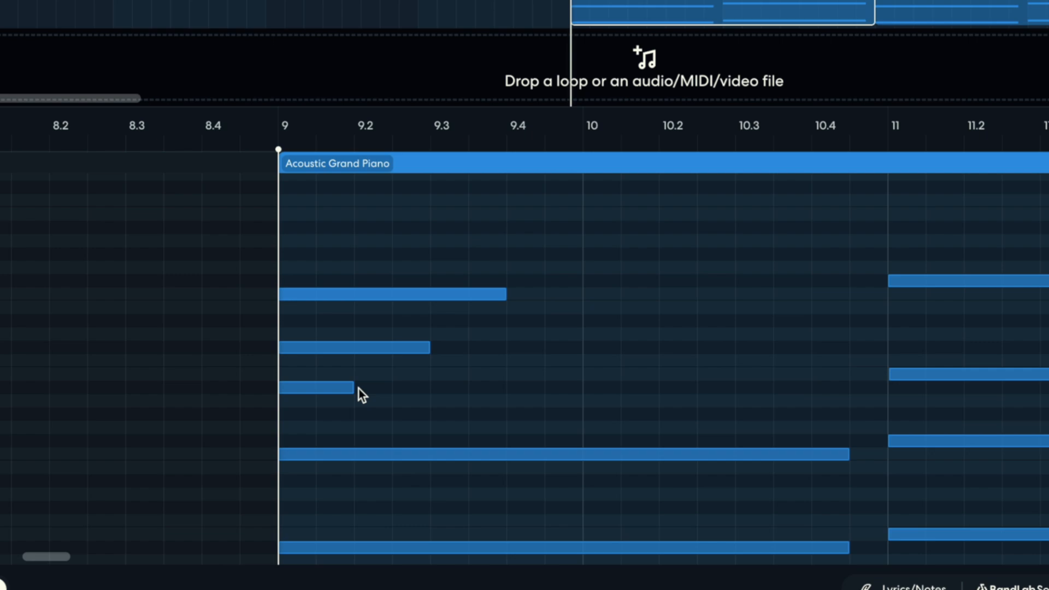
left_click_drag(359, 393, 824, 358)
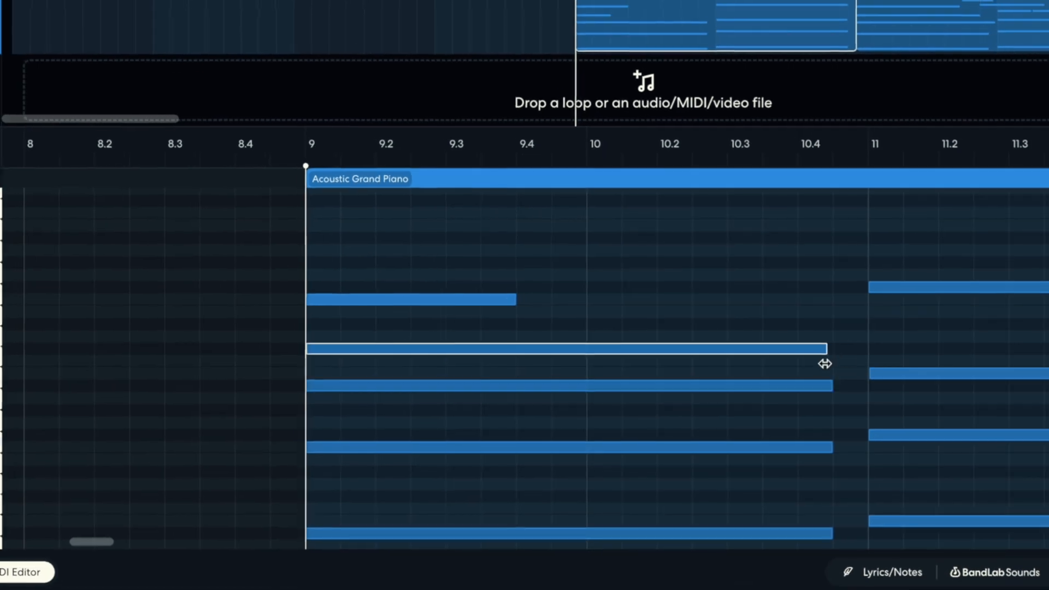
Audition the pad part with Shadow Bells and Shadow Soft, then set the instrument back to Retro Juno Pad.
key("space")
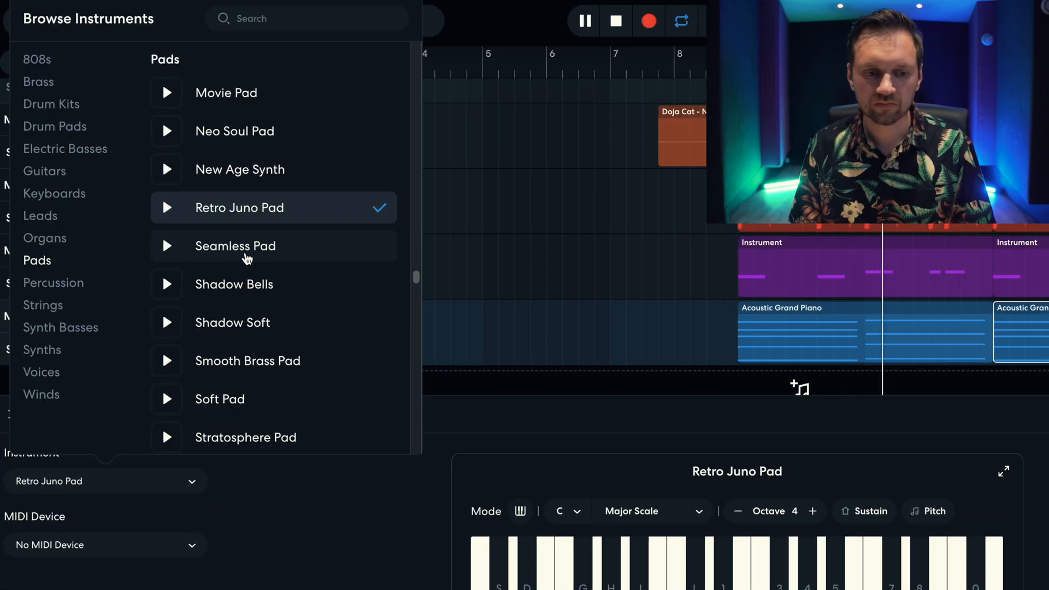
left_click(255, 290)
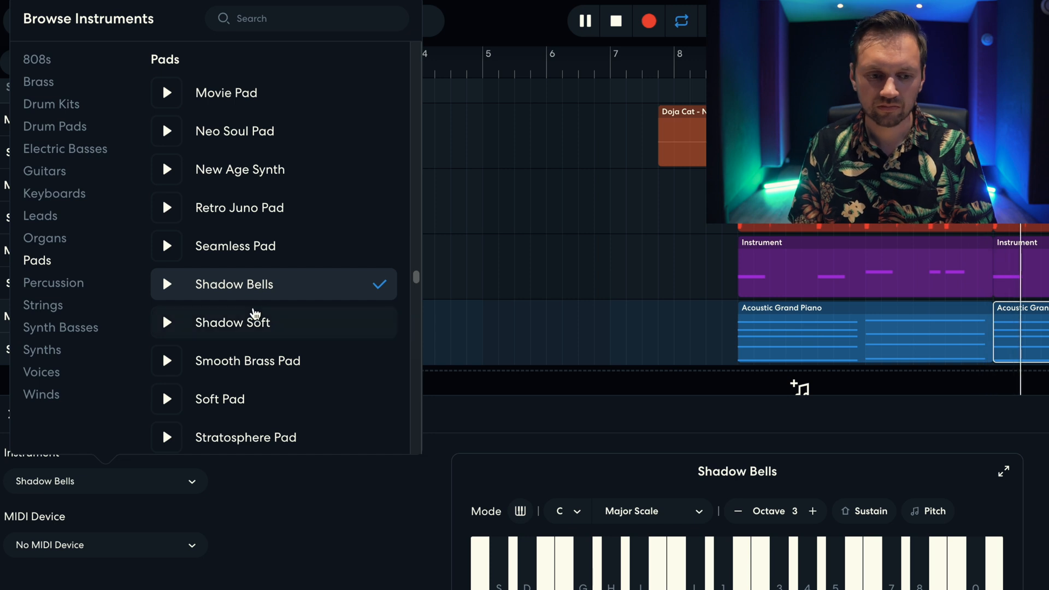
left_click(255, 314)
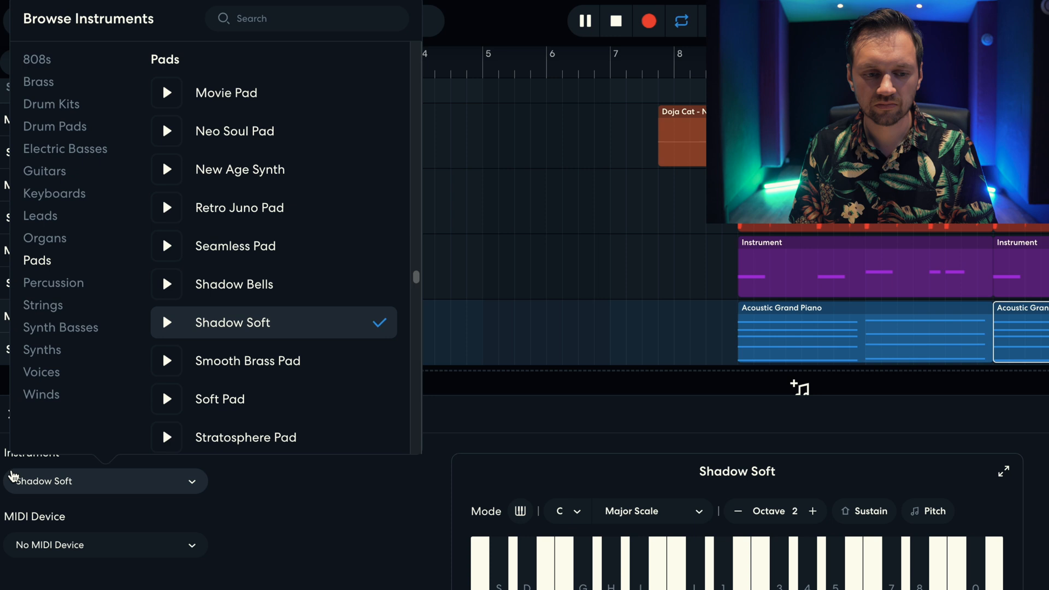
key("space")
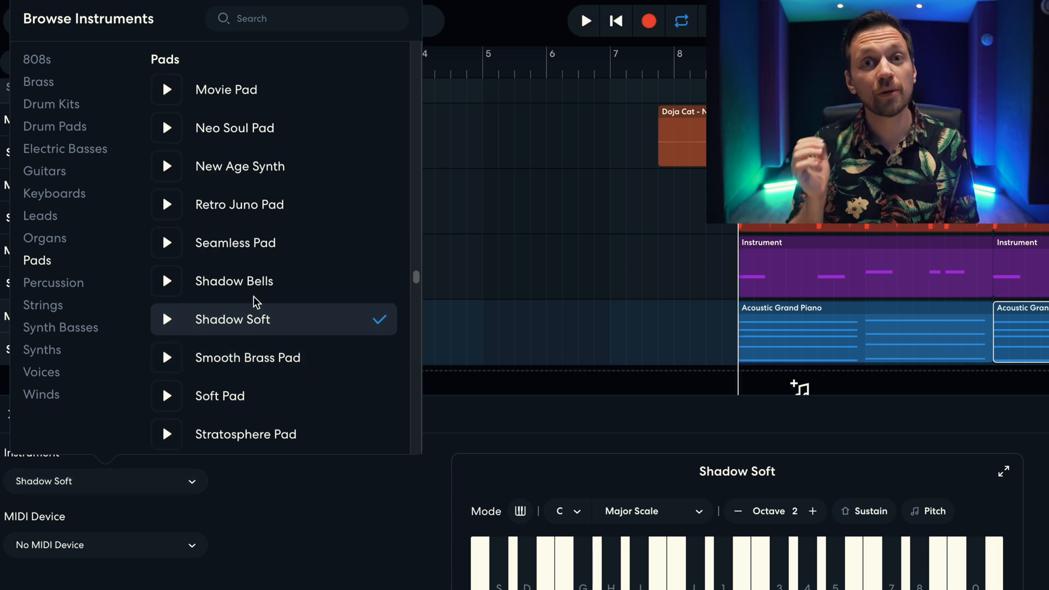
key("space")
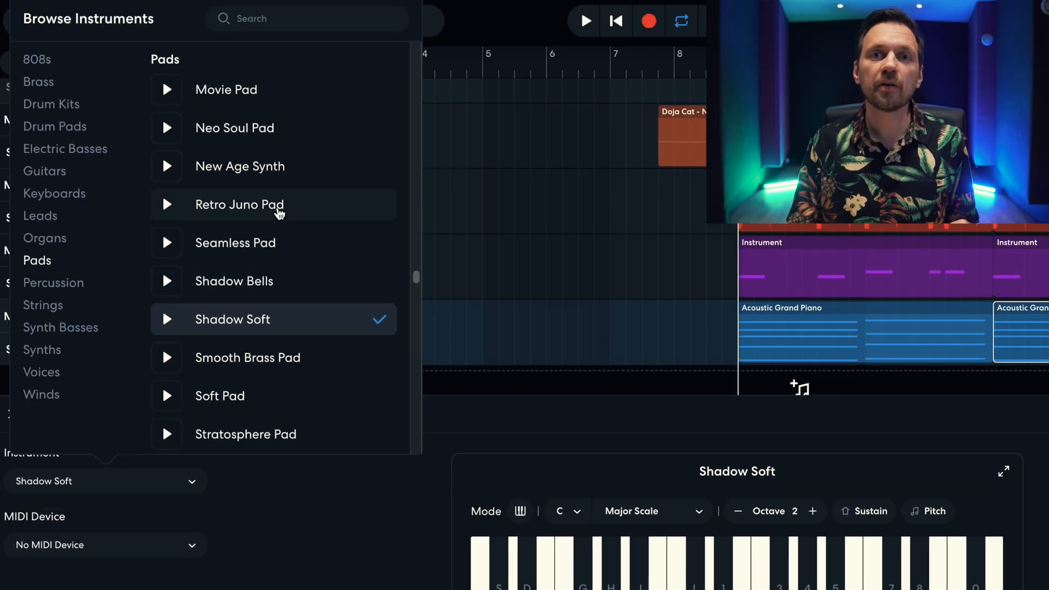
left_click(279, 213)
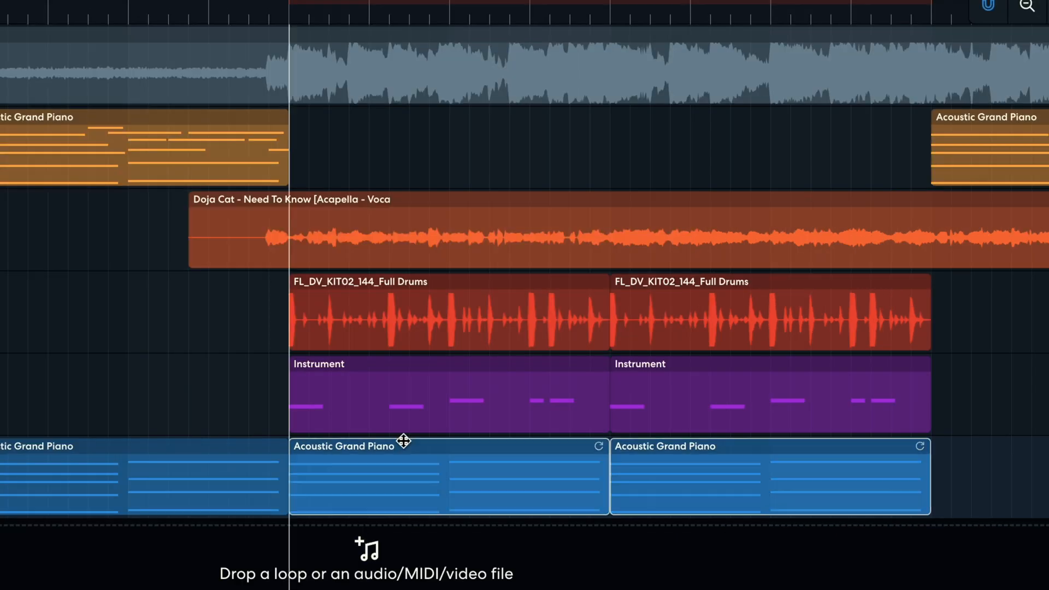
Copy the two simplified pad regions to the piano track at bar 9, repeat the two drum loops from bar 17, and play the arrangement.
left_click_drag(403, 438, 387, 134)
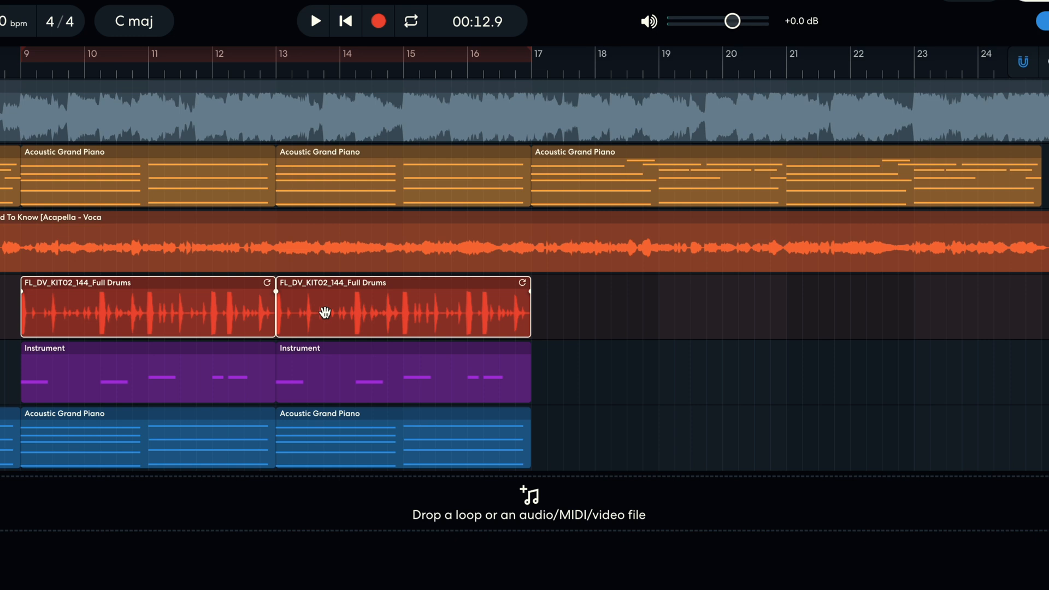
left_click_drag(325, 312, 836, 321)
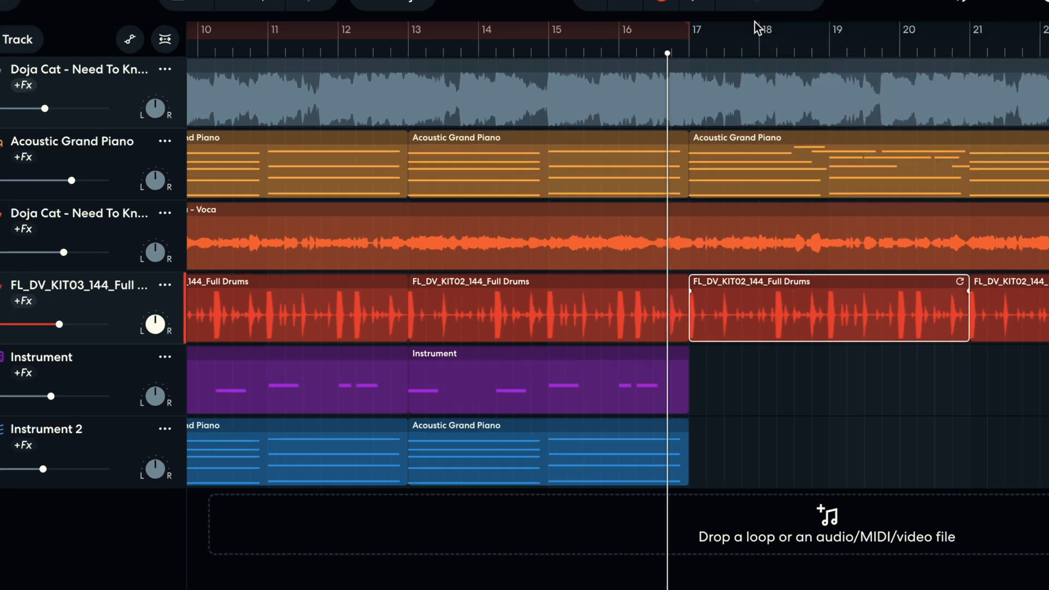
key("space")
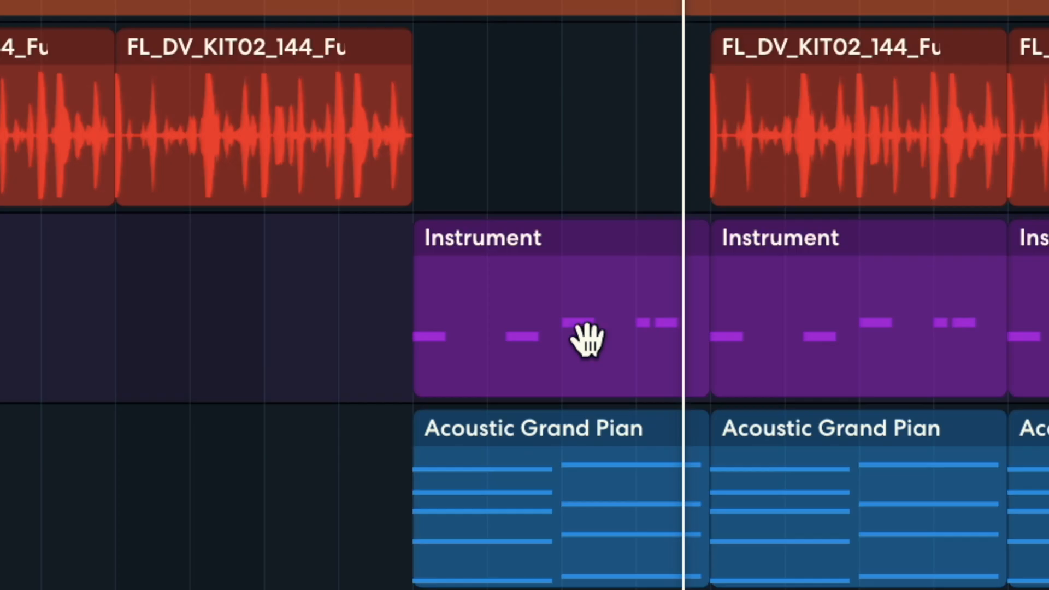
Delete the 808 bass region at bar 25 and play the arrangement from there.
left_click(580, 382)
key("Delete")
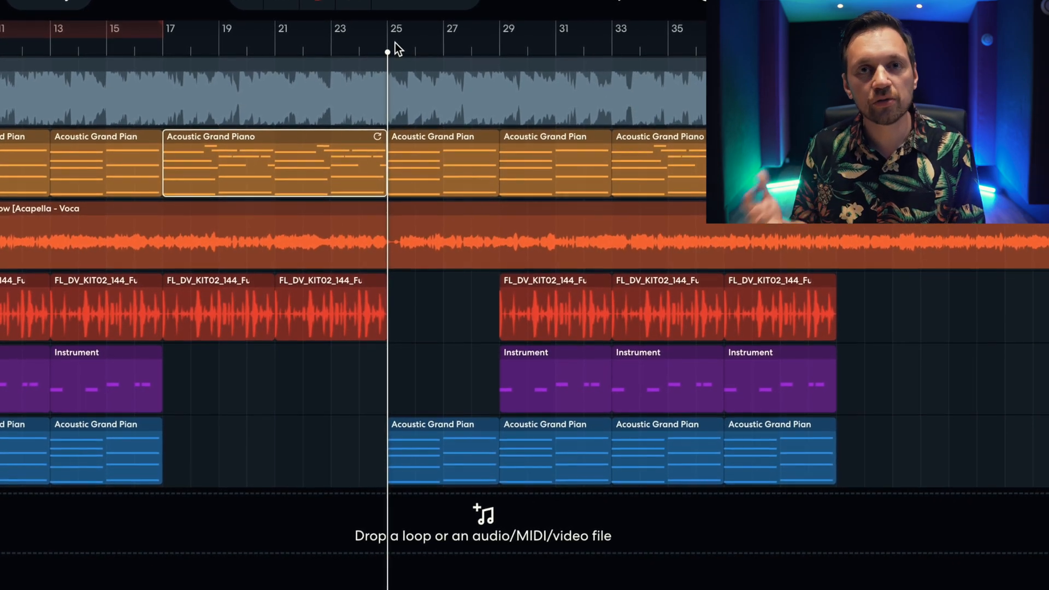
key("space")
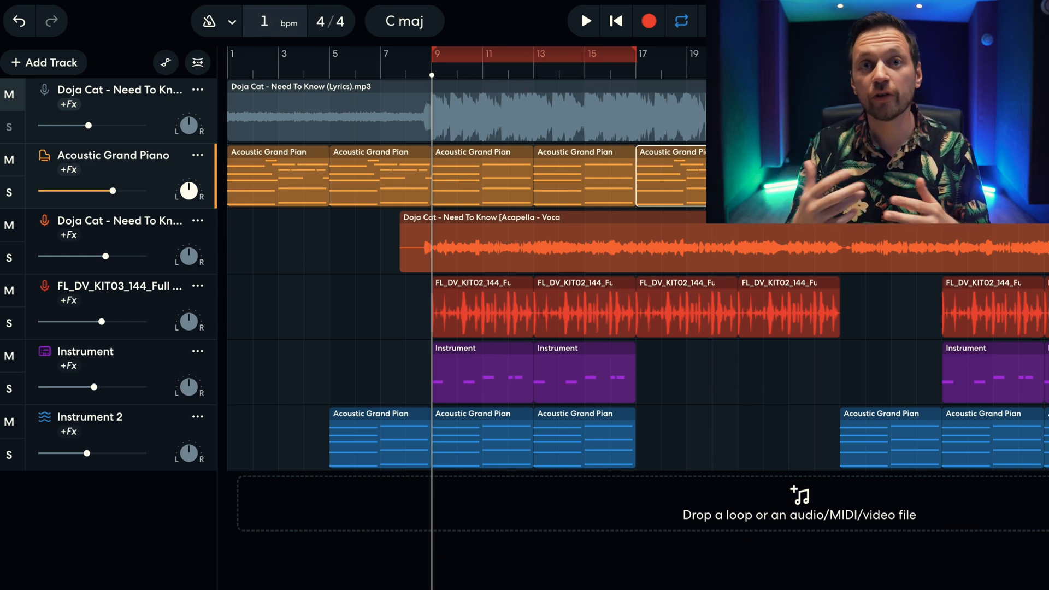
Set the project tempo to 138 bpm and adjust the existing audio regions to match.
type("3")
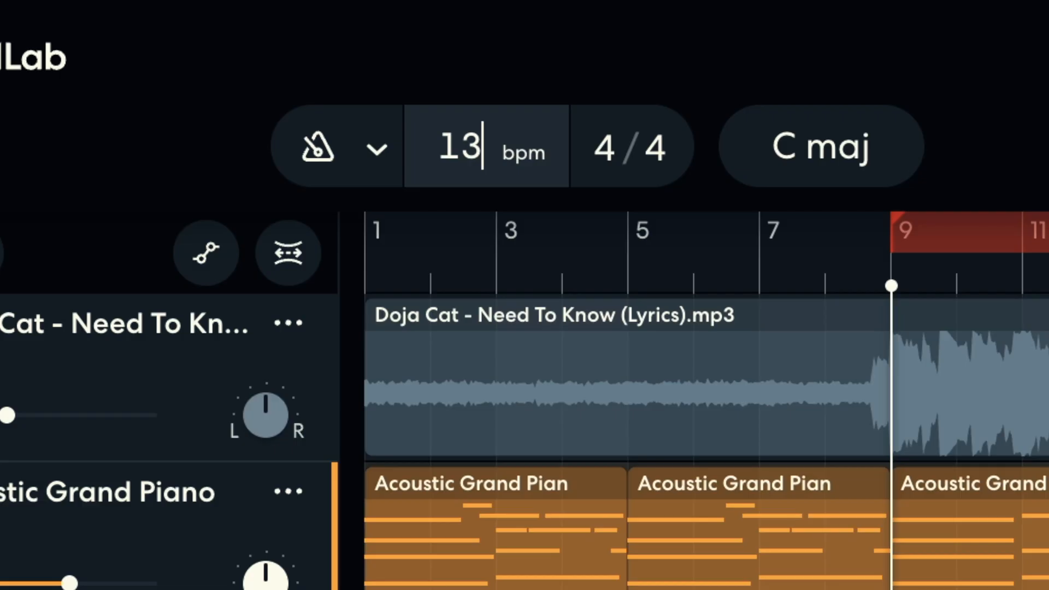
key("Return")
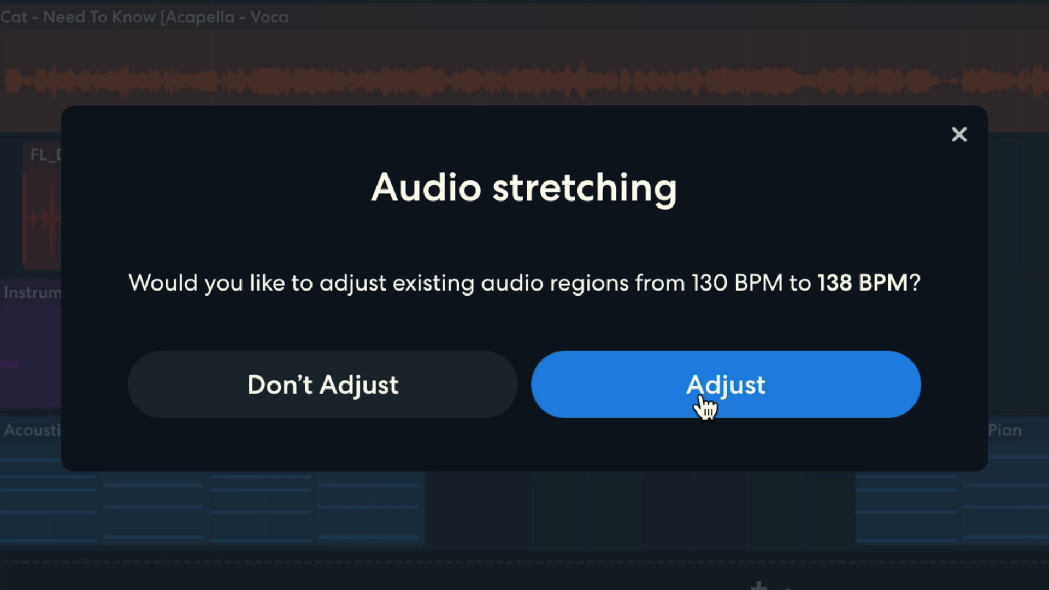
left_click(768, 403)
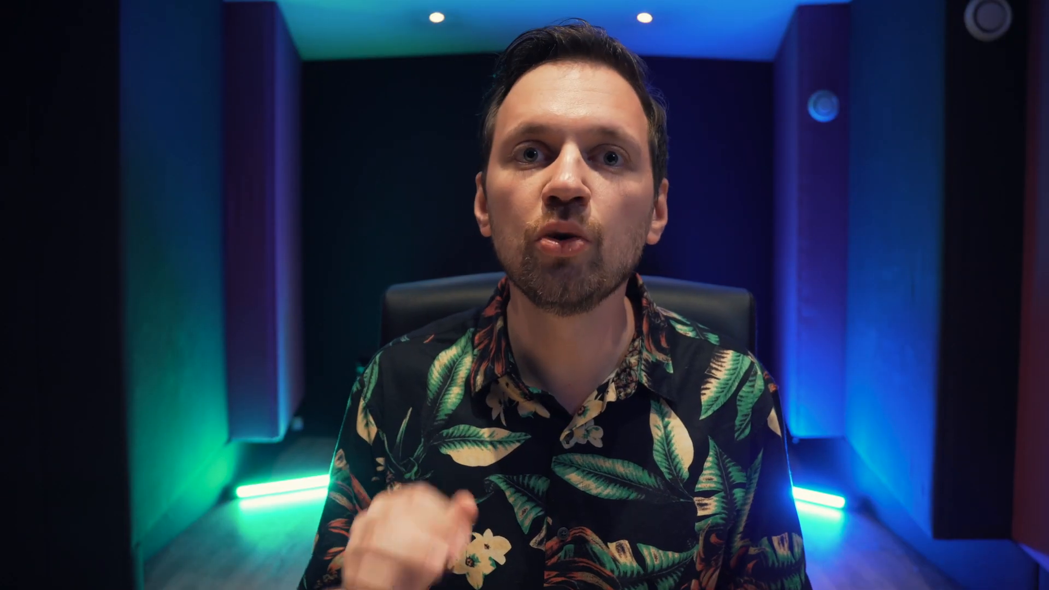